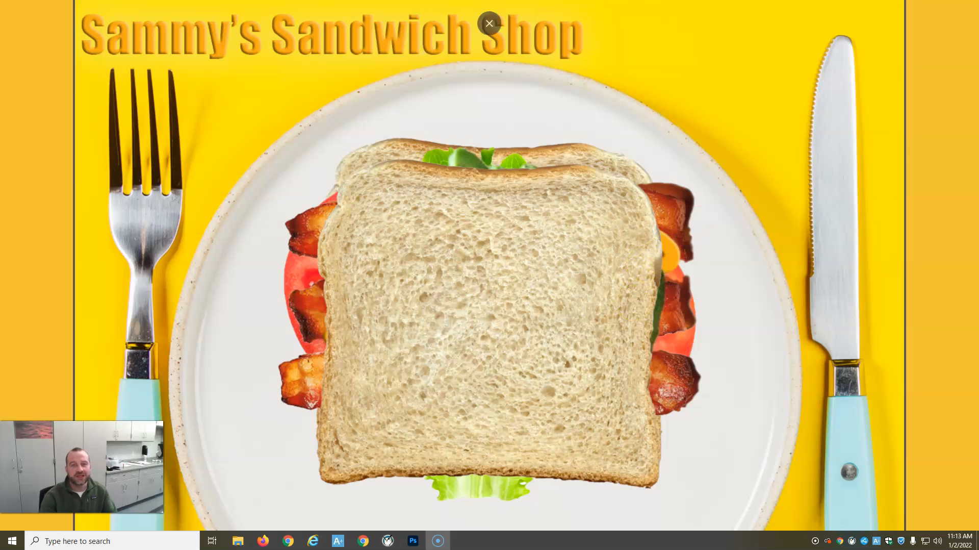
Save the Plate.png image from the Day 36 Sandwich Layers Project class post to the Desktop as Plate (2).png
left_click(489, 32)
left_click(183, 10)
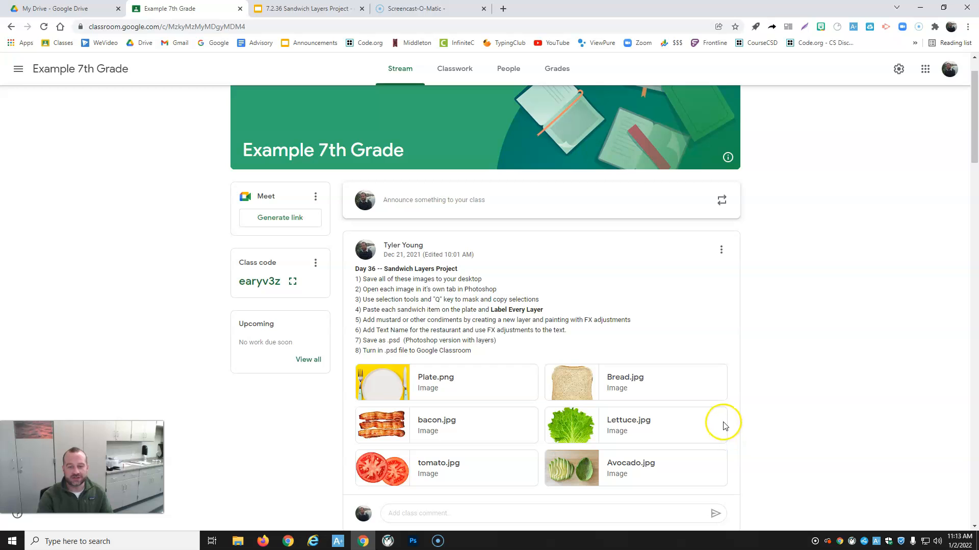
left_click(428, 378)
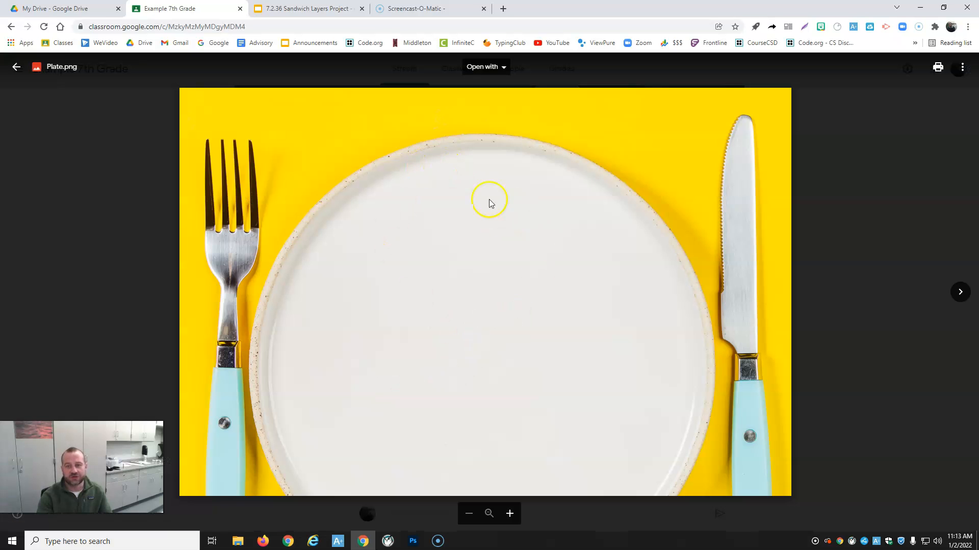
right_click(466, 255)
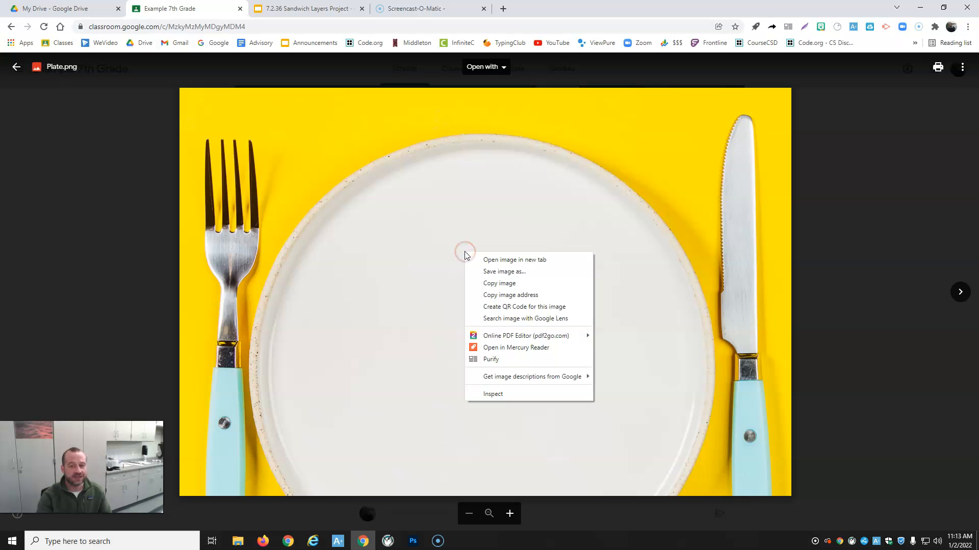
left_click(505, 271)
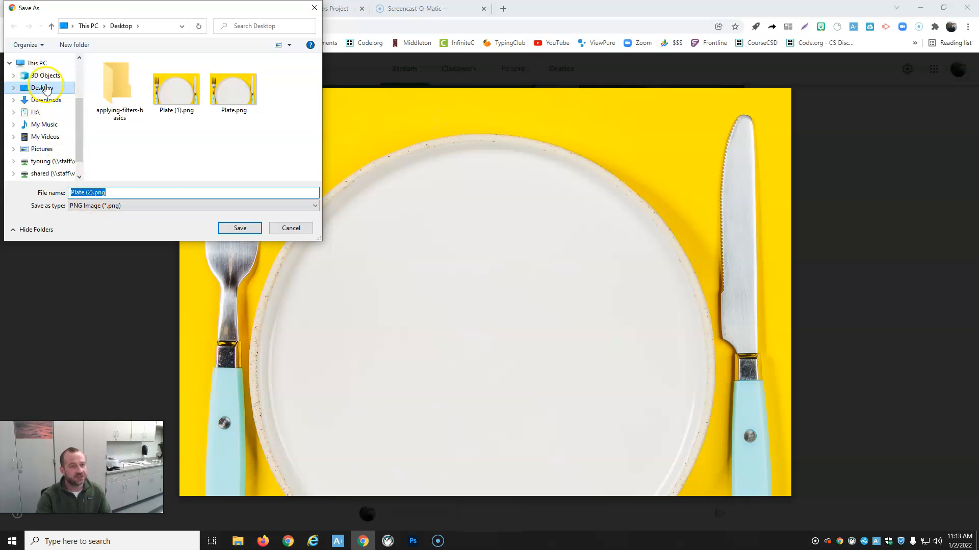
left_click(240, 228)
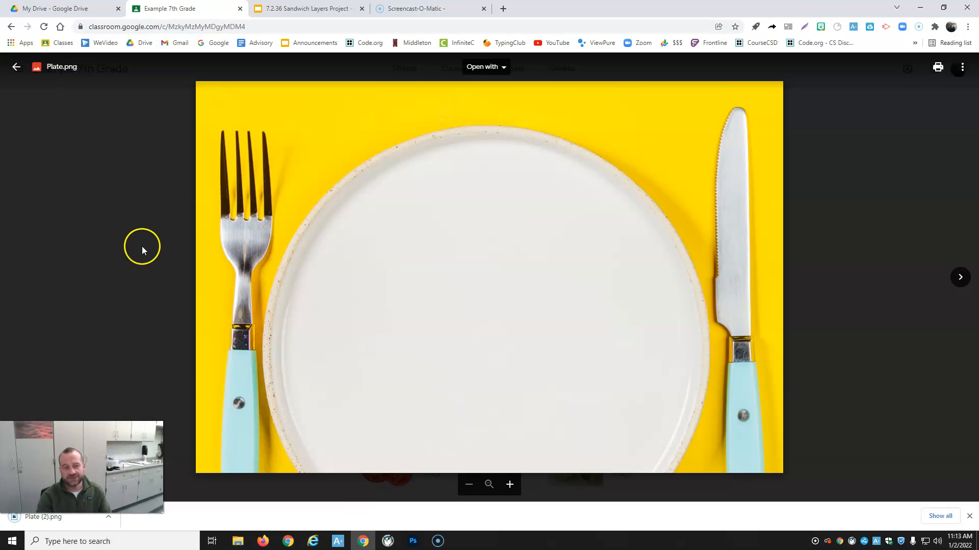
left_click(123, 239)
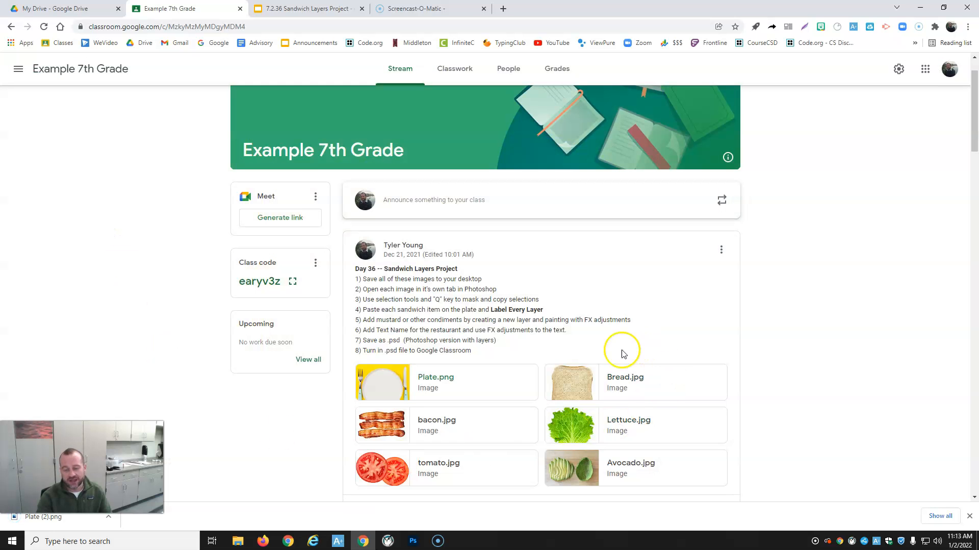
left_click(621, 389)
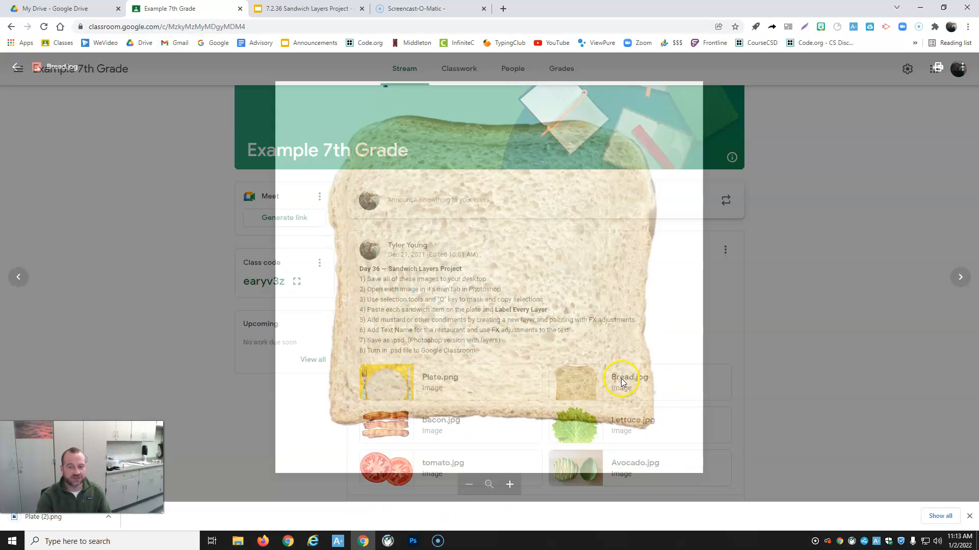
right_click(529, 235)
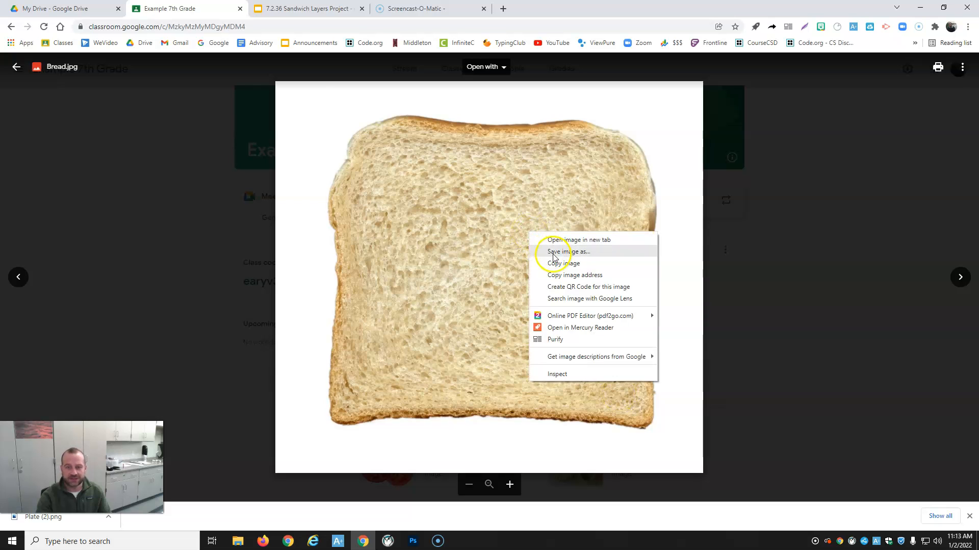
left_click(546, 249)
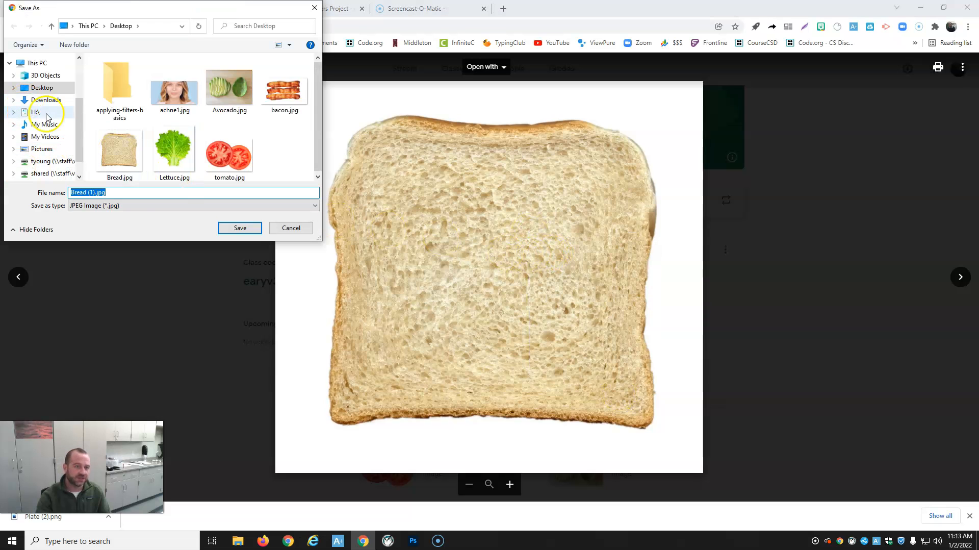
left_click(306, 229)
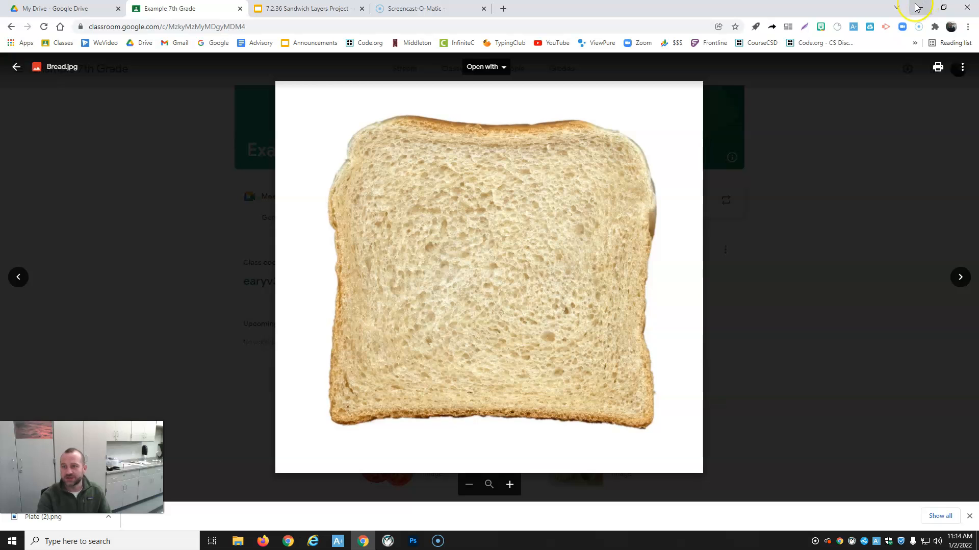
Switch to Photoshop and open Plate (1).png from the Desktop
left_click(922, 7)
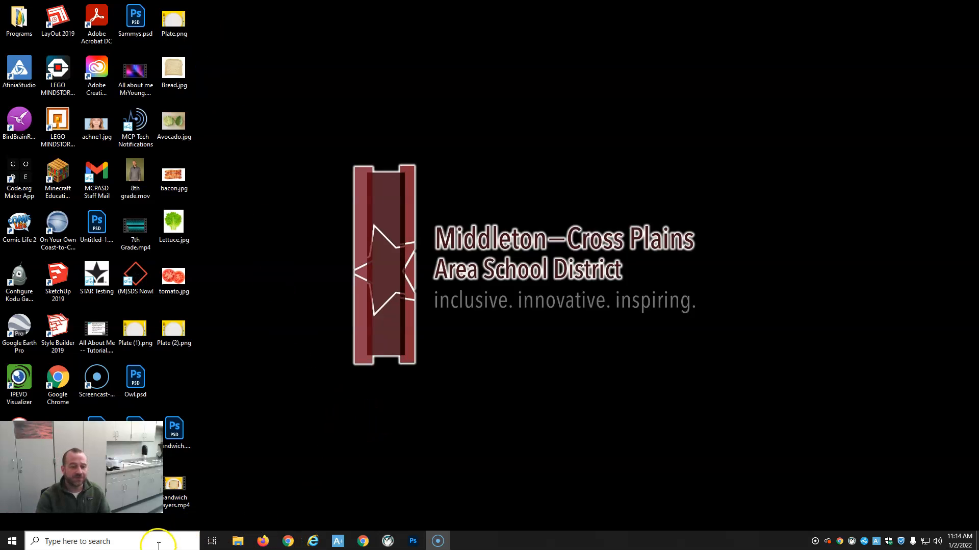
left_click(413, 541)
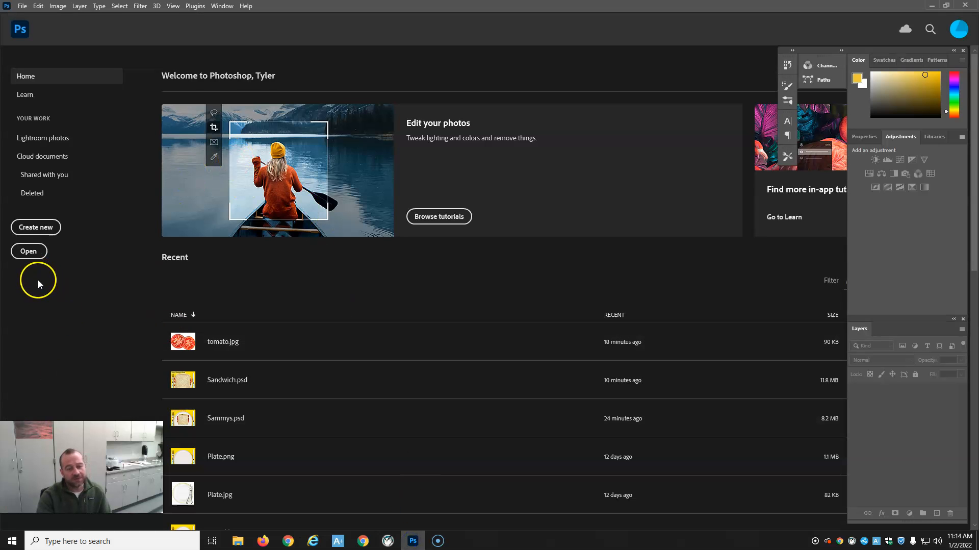
left_click(29, 252)
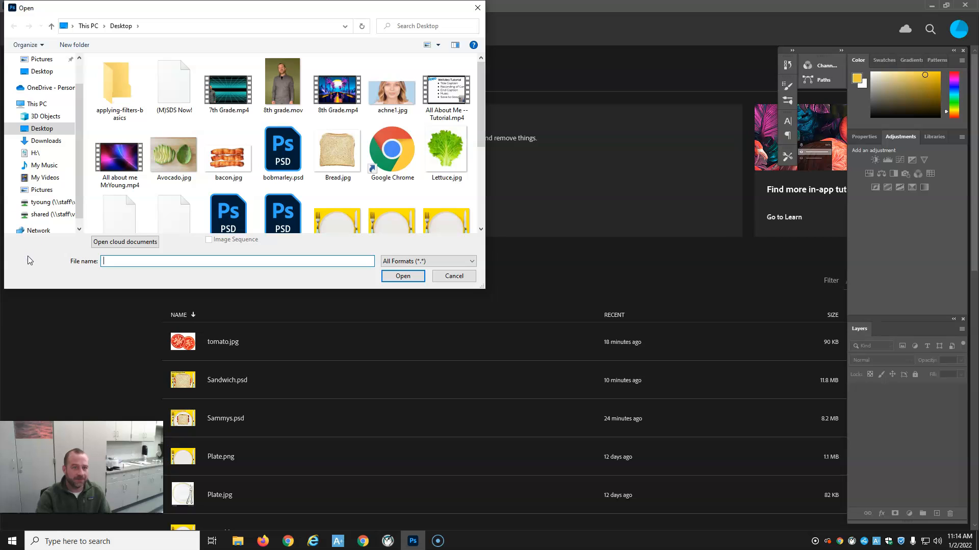
left_click(334, 194)
left_click(395, 276)
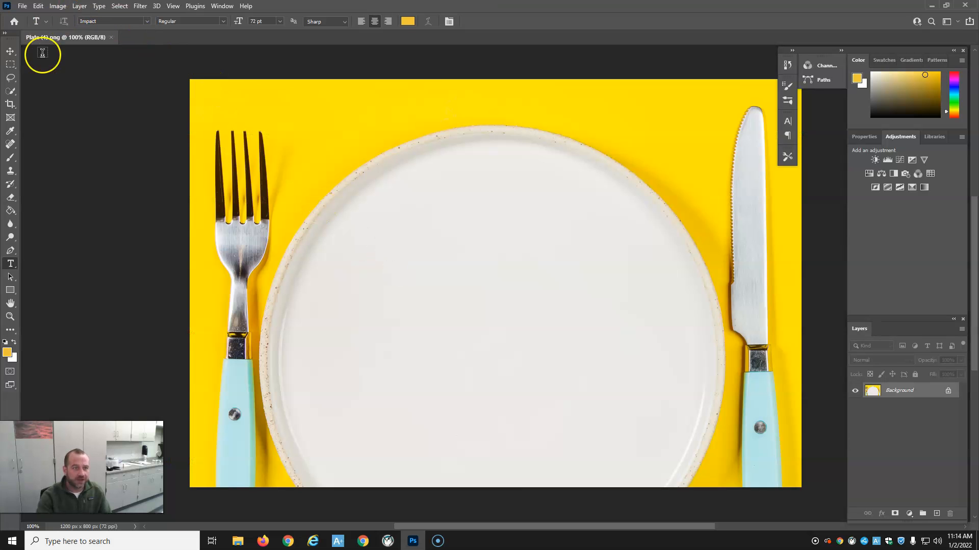
Open Bread.jpg from the Desktop as a separate document
left_click(22, 6)
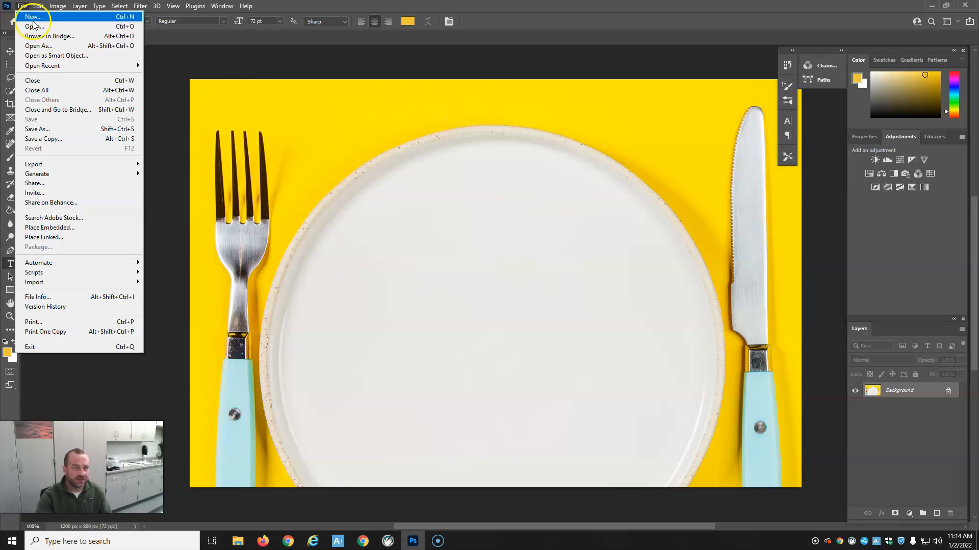
left_click(25, 26)
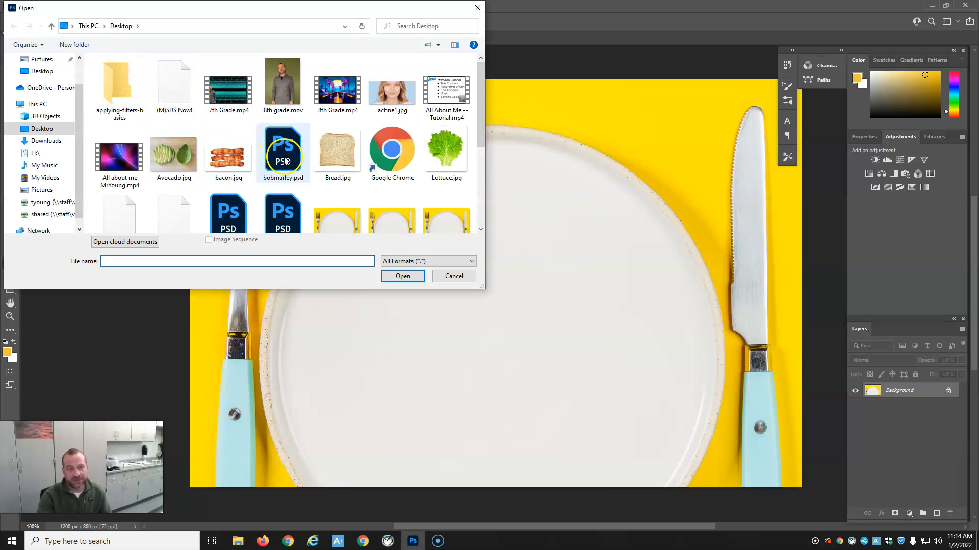
scroll(275, 153, "down", 2)
scroll(379, 135, "up", 2)
left_click(338, 151)
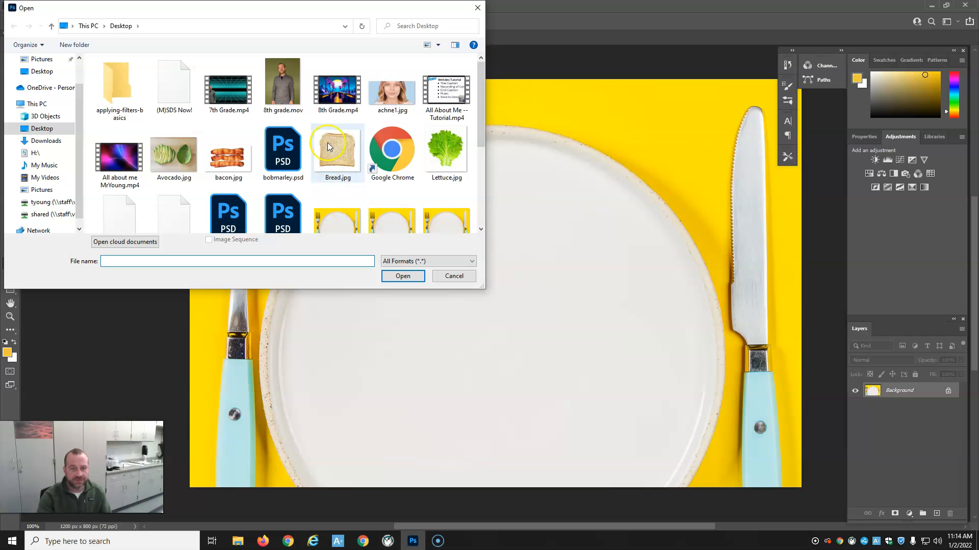
left_click(403, 276)
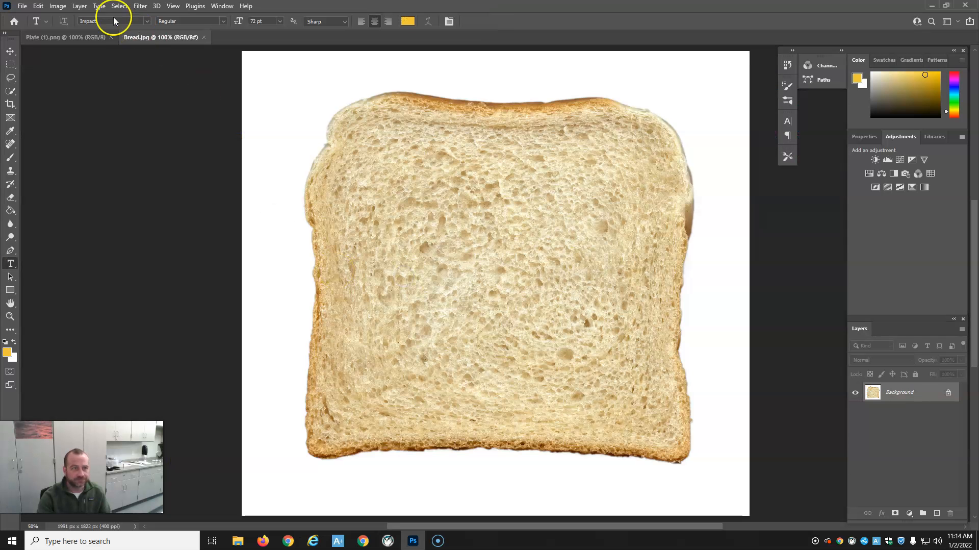
Open Lettuce.jpg from the Desktop as a separate document
left_click(22, 6)
left_click(36, 27)
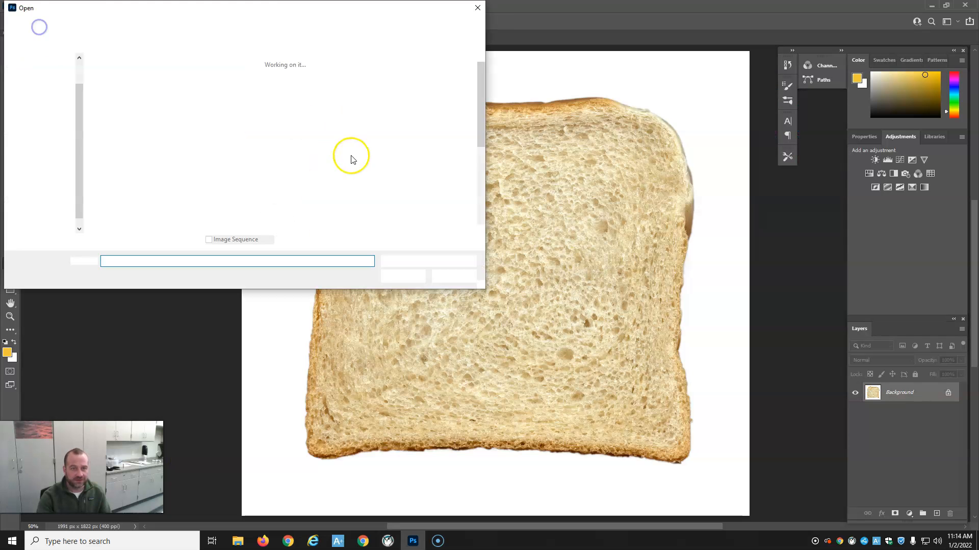
left_click(446, 150)
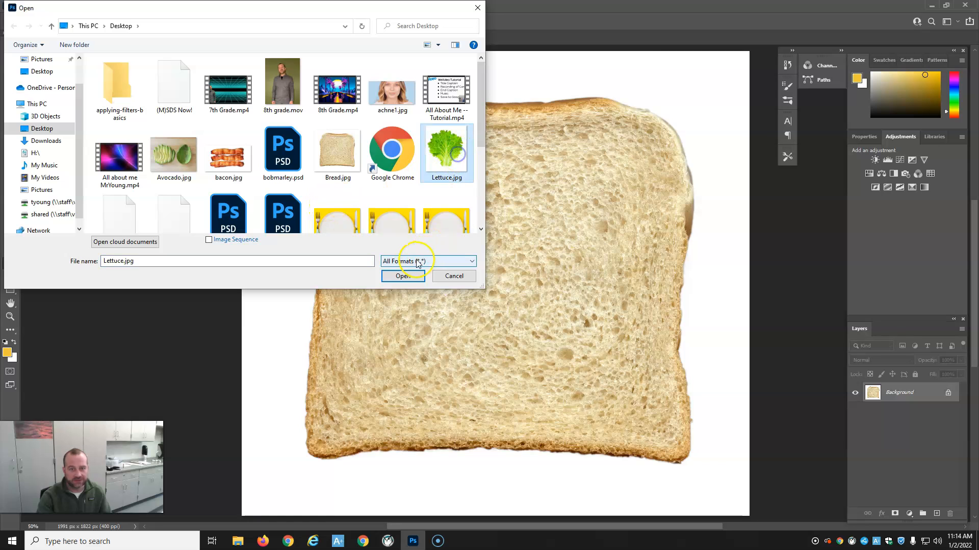
left_click(403, 276)
Open tomato.jpg from the Desktop as a separate document
left_click(23, 6)
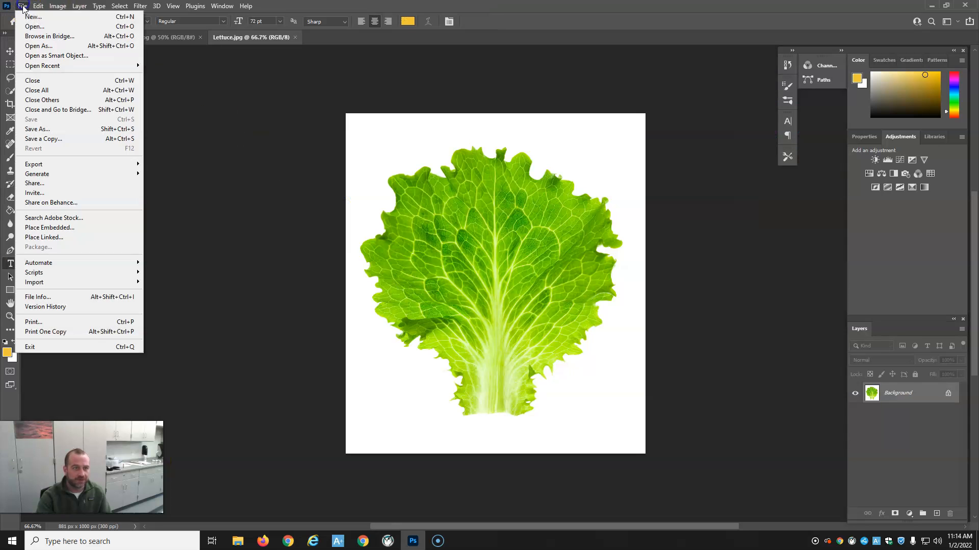
left_click(31, 27)
scroll(284, 191, "down", 5)
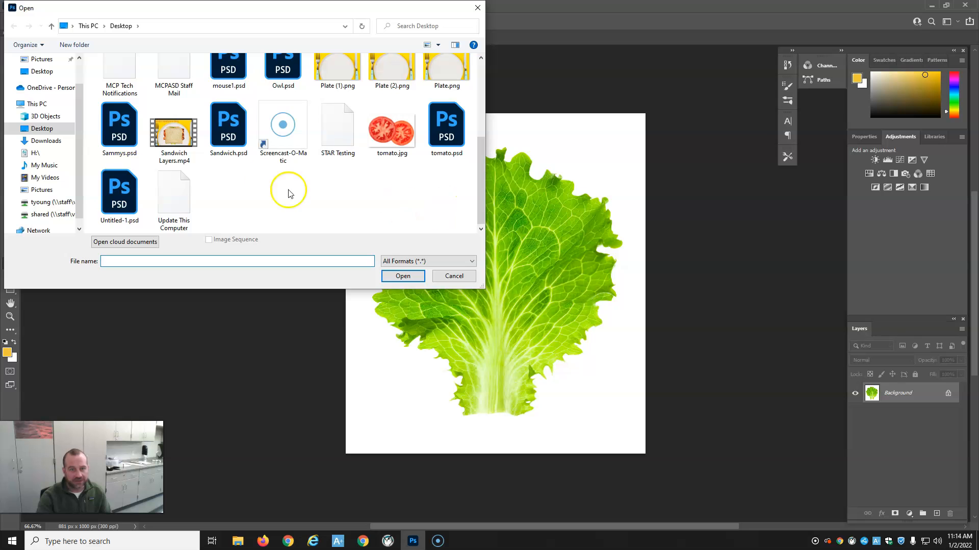
left_click(392, 129)
left_click(403, 276)
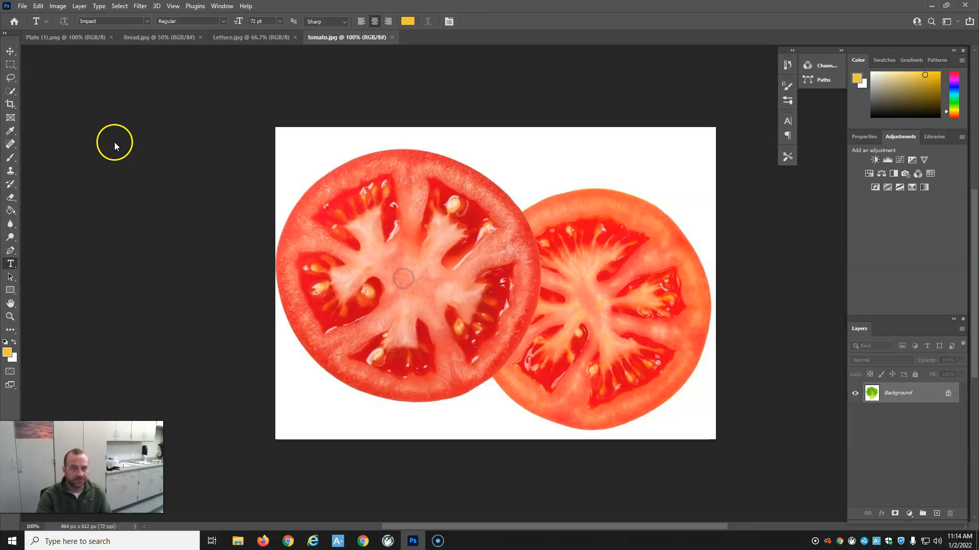
Open bacon.jpg from the Desktop as a separate document
left_click(23, 6)
left_click(31, 26)
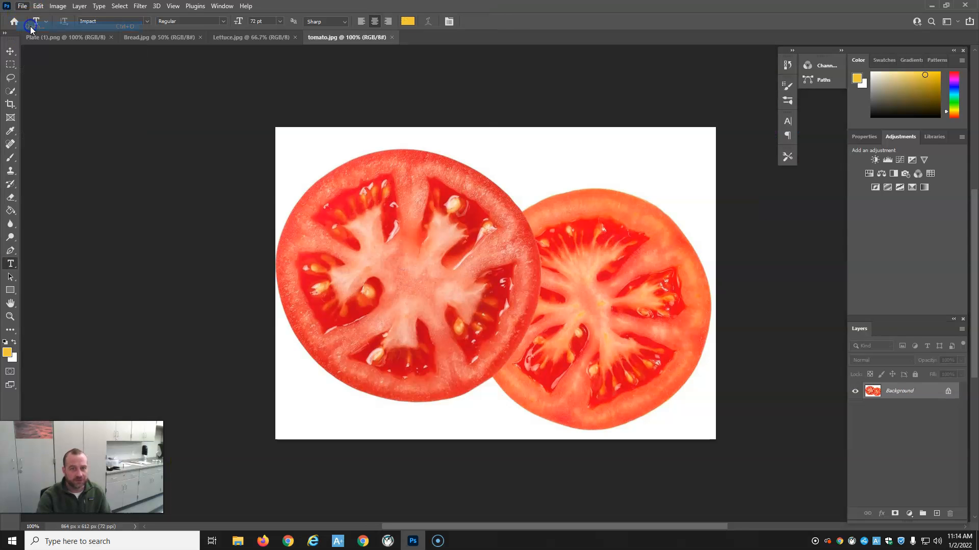
left_click(224, 157)
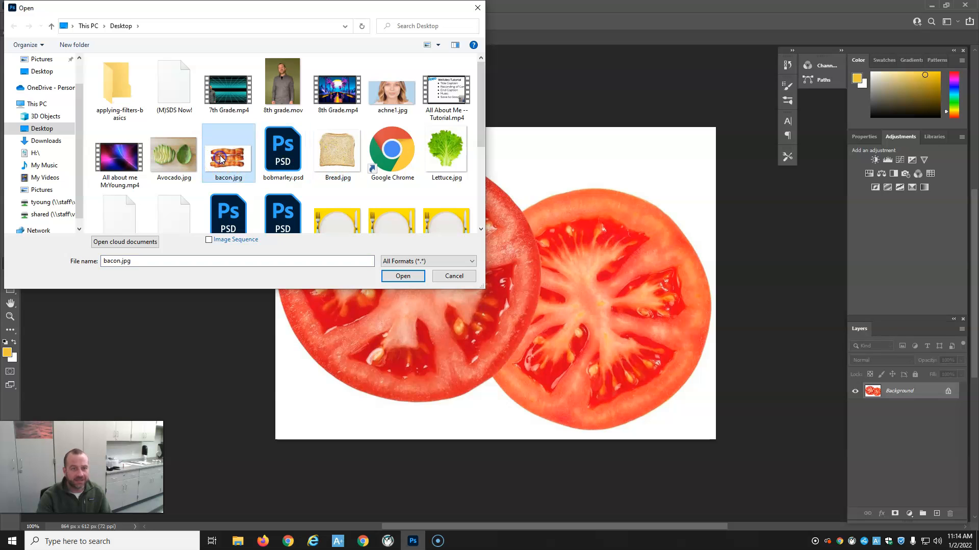
left_click(408, 276)
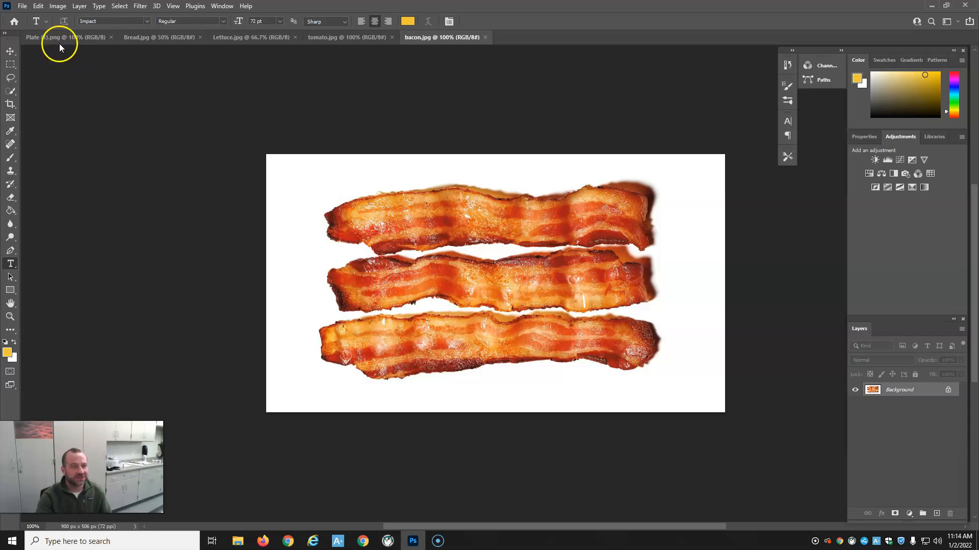
Open Avocado.jpg from the Desktop as a separate document
left_click(21, 8)
left_click(34, 28)
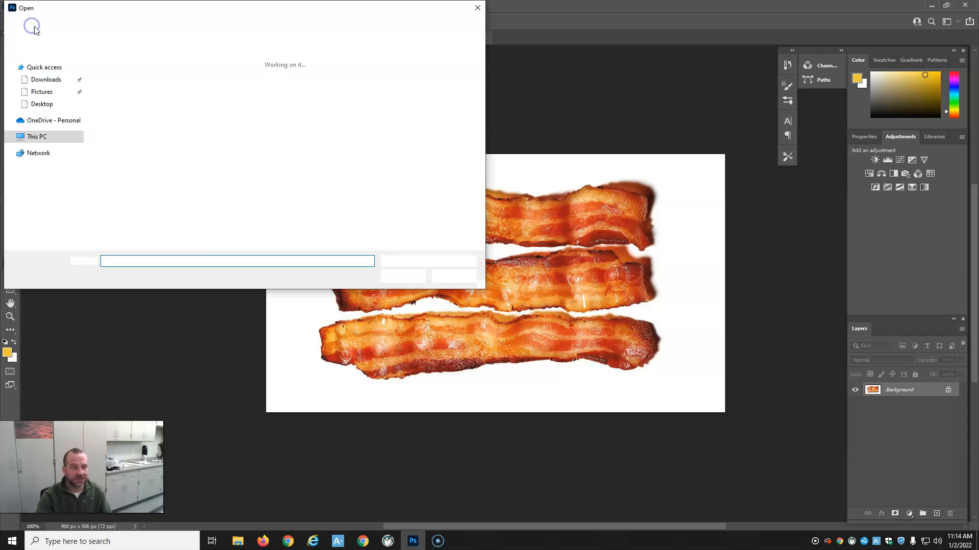
left_click(189, 161)
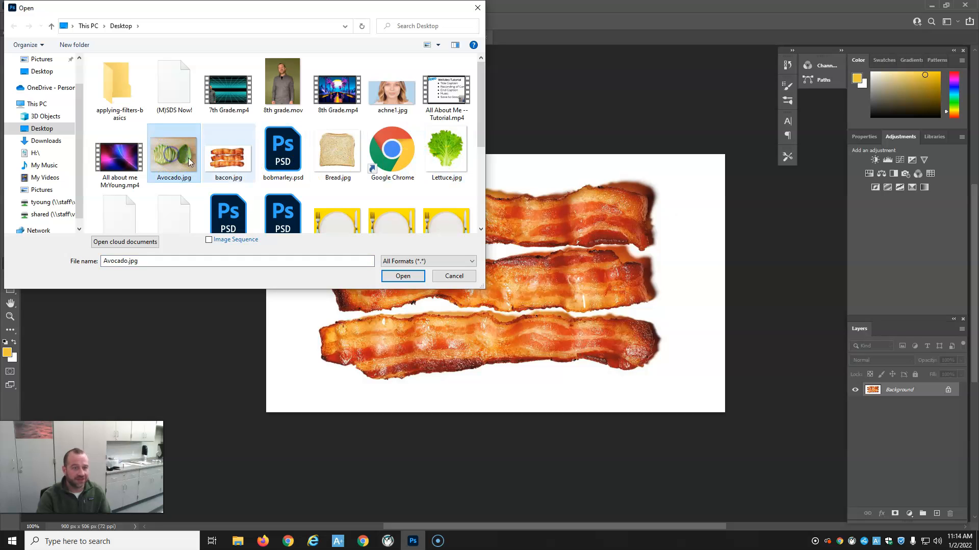
left_click(415, 280)
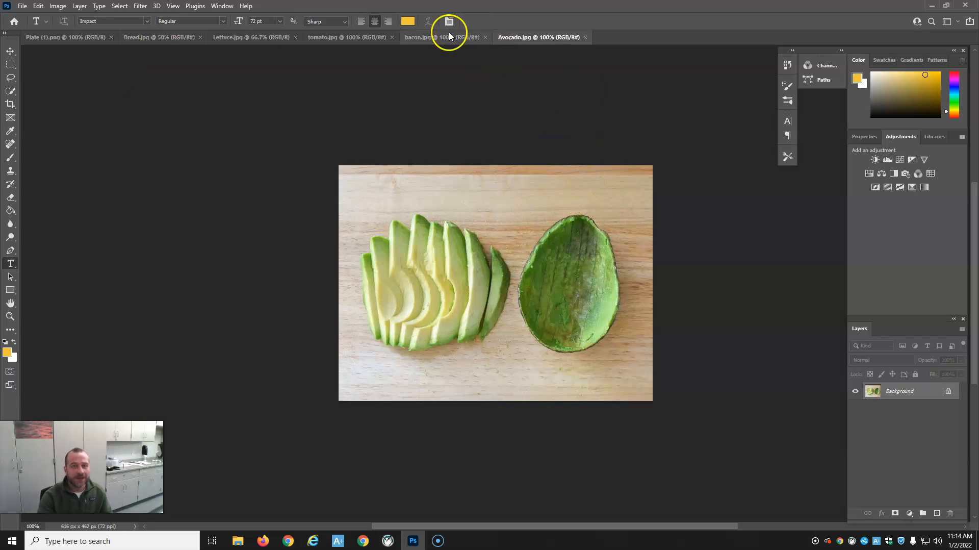
Look through the open bread, lettuce, tomato, bacon, avocado and plate documents
left_click(152, 37)
left_click(231, 37)
left_click(346, 41)
left_click(437, 39)
left_click(513, 39)
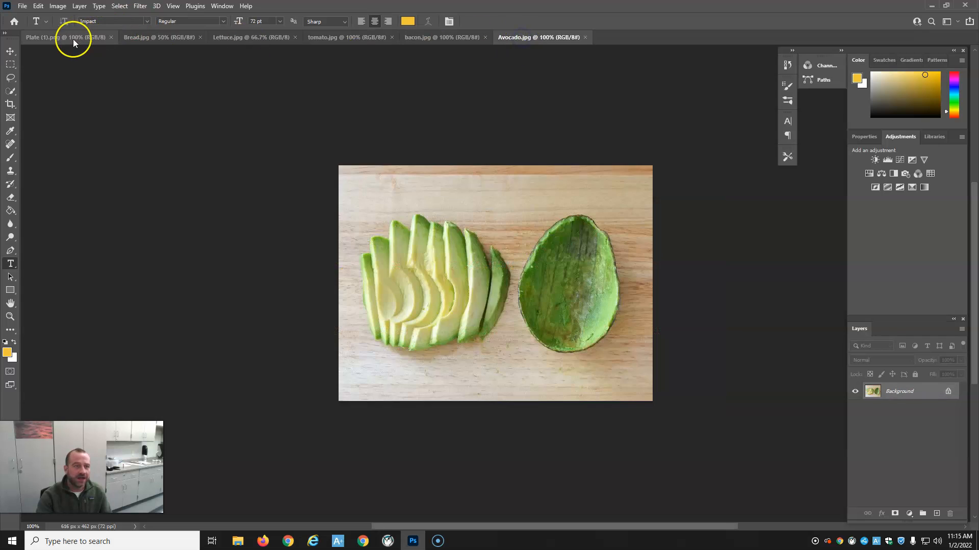
left_click(73, 41)
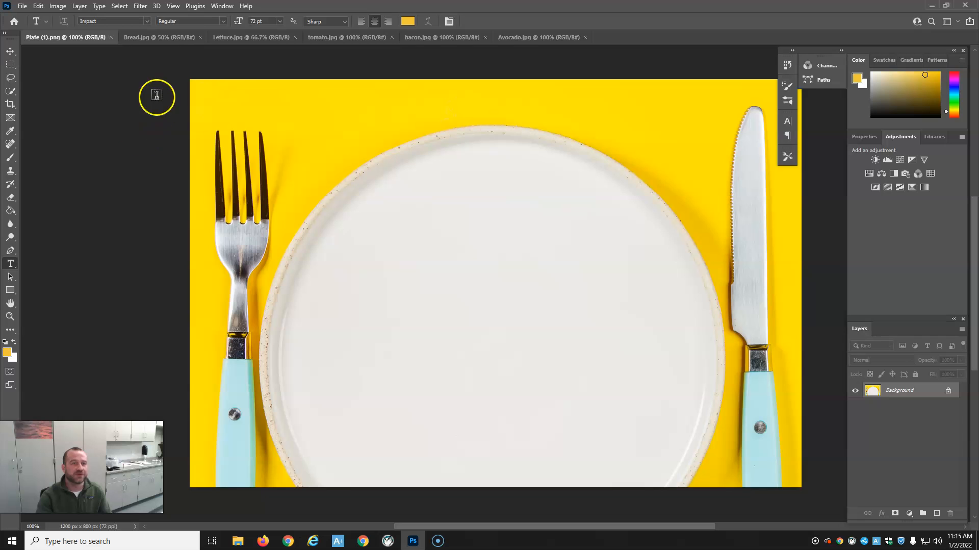
Select the whole bread slice in Bread.jpg with the Quick Selection tool, leaving out the white background
left_click(142, 38)
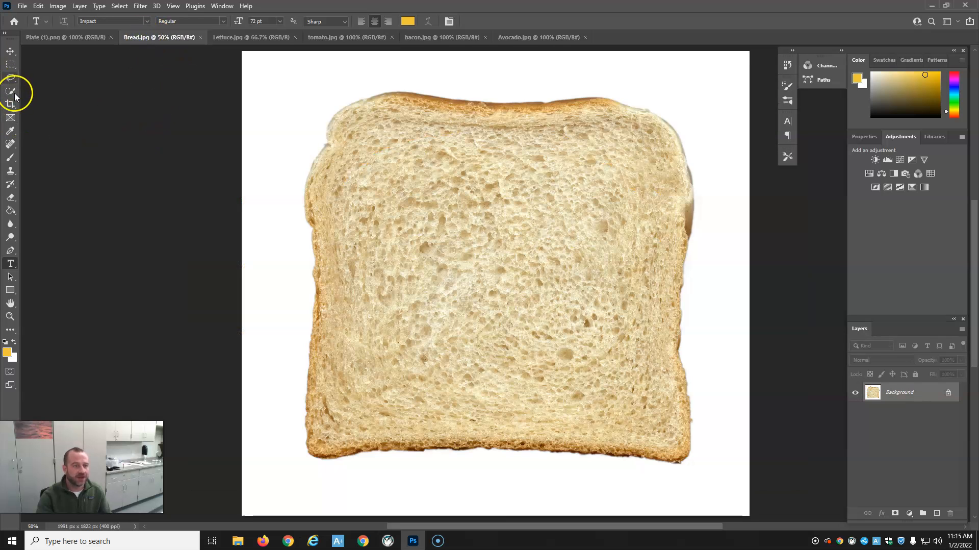
left_click(11, 91)
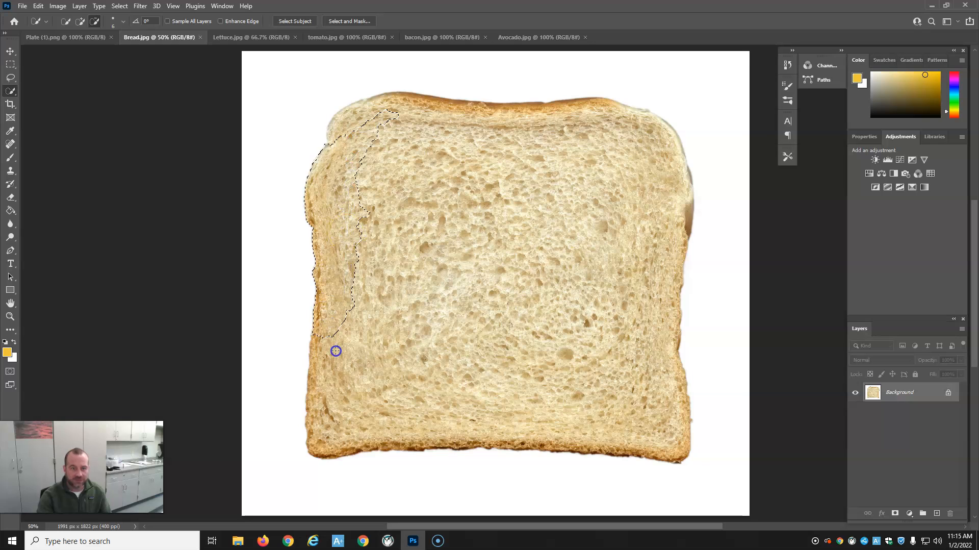
mouse_move(440, 394)
left_mouse_down()
mouse_move(497, 383)
mouse_move(568, 395)
left_mouse_up()
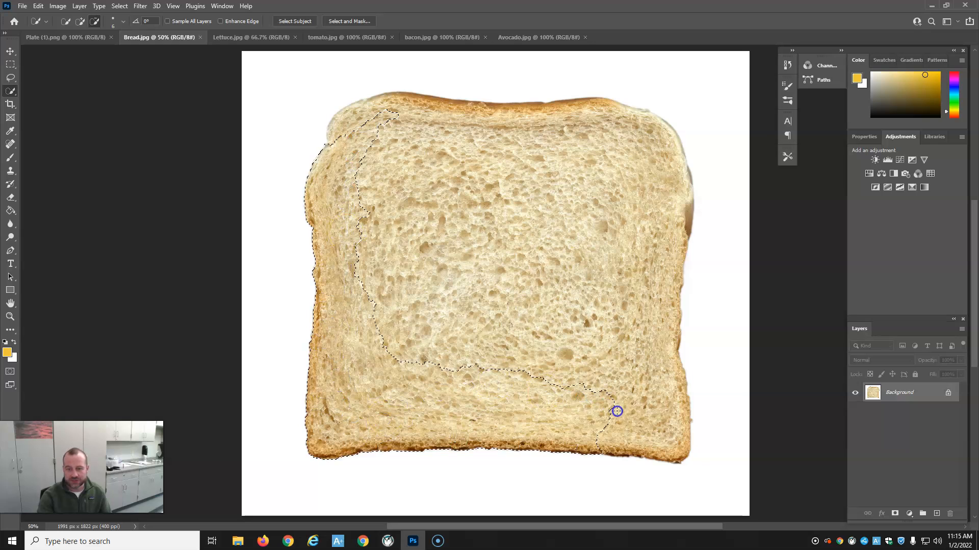
mouse_move(670, 423)
left_mouse_down()
mouse_move(652, 279)
mouse_move(657, 183)
mouse_move(637, 144)
mouse_move(599, 123)
mouse_move(540, 117)
mouse_move(452, 129)
mouse_move(422, 148)
mouse_move(397, 133)
left_mouse_up()
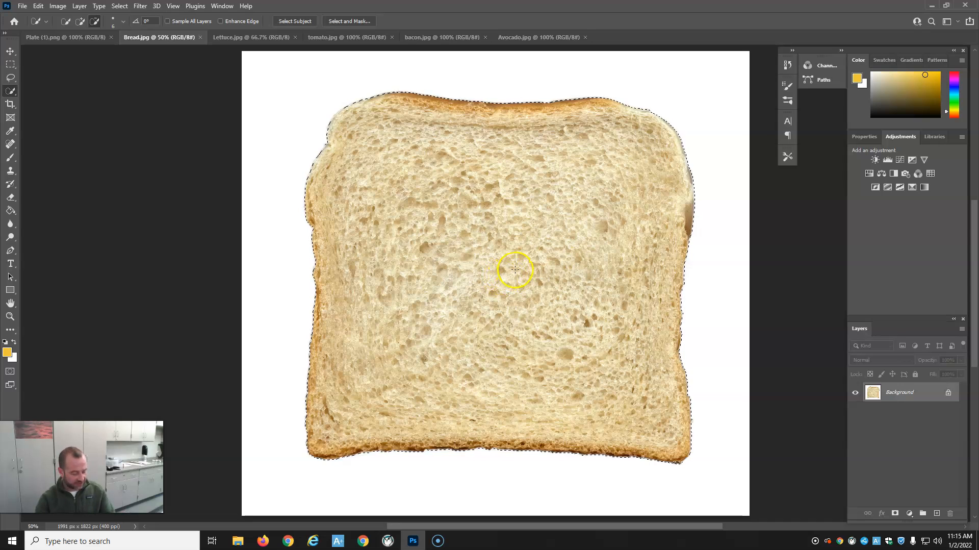
Copy the selected bread slice, check its selection in Quick Mask mode, and paste it into the Plate document
key("ctrl+c")
key("q")
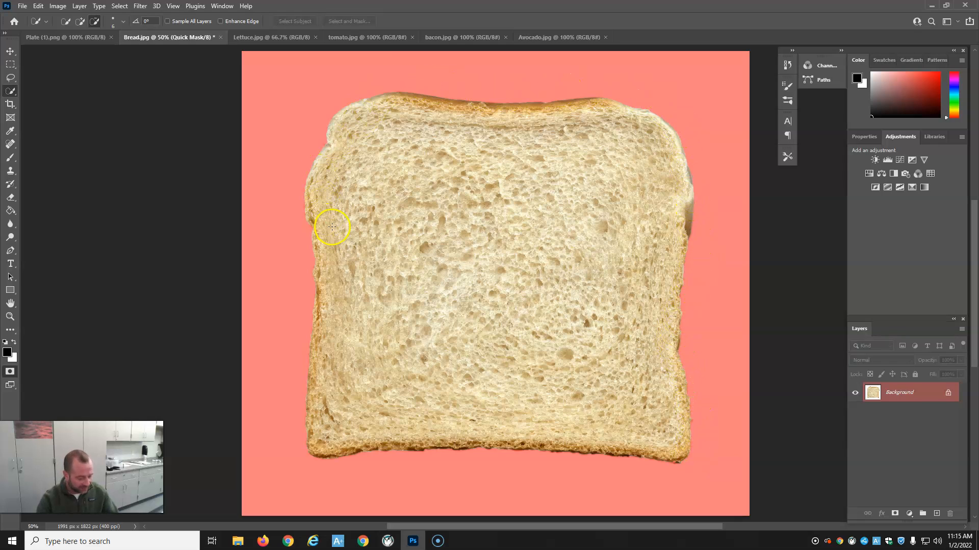
key("q")
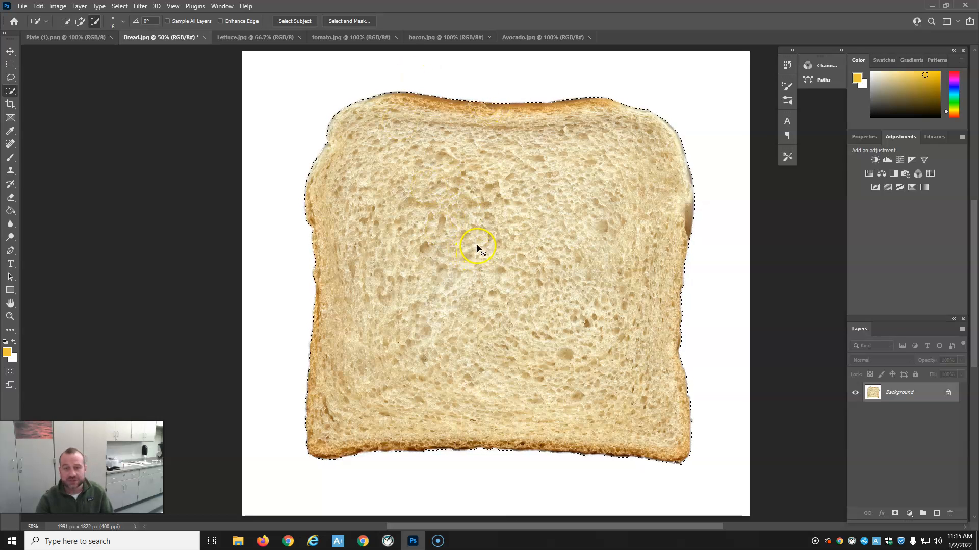
left_click(50, 38)
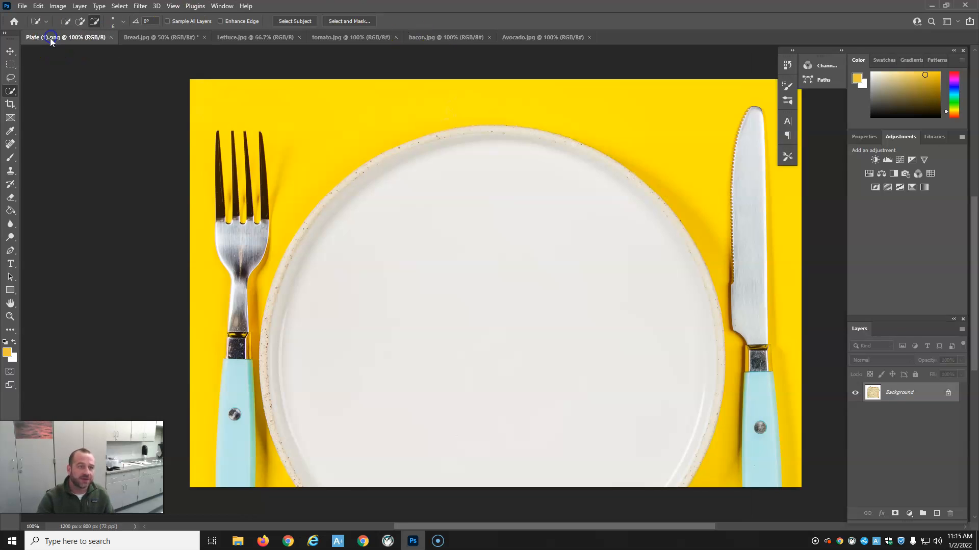
key("ctrl+v")
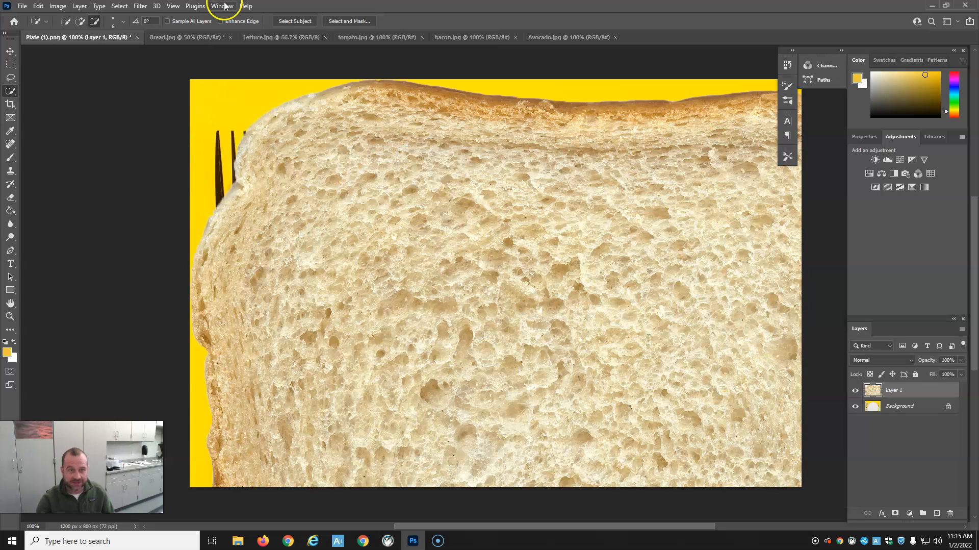
Scale the pasted bread slice down to about 43.6% and center it on the plate
key("ctrl+t")
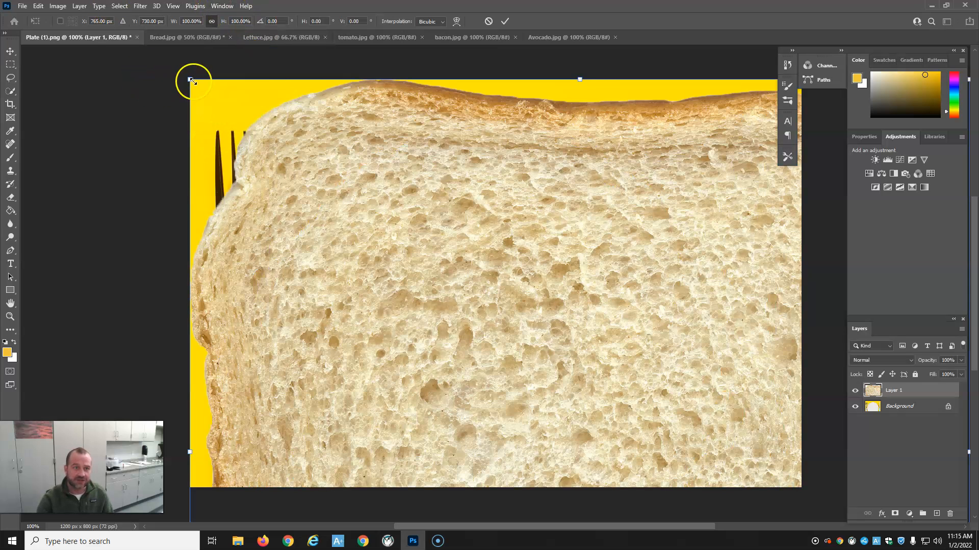
left_click_drag(191, 80, 454, 331)
left_click_drag(612, 415, 406, 159)
left_click_drag(253, 81, 426, 258)
left_click_drag(612, 339, 512, 257)
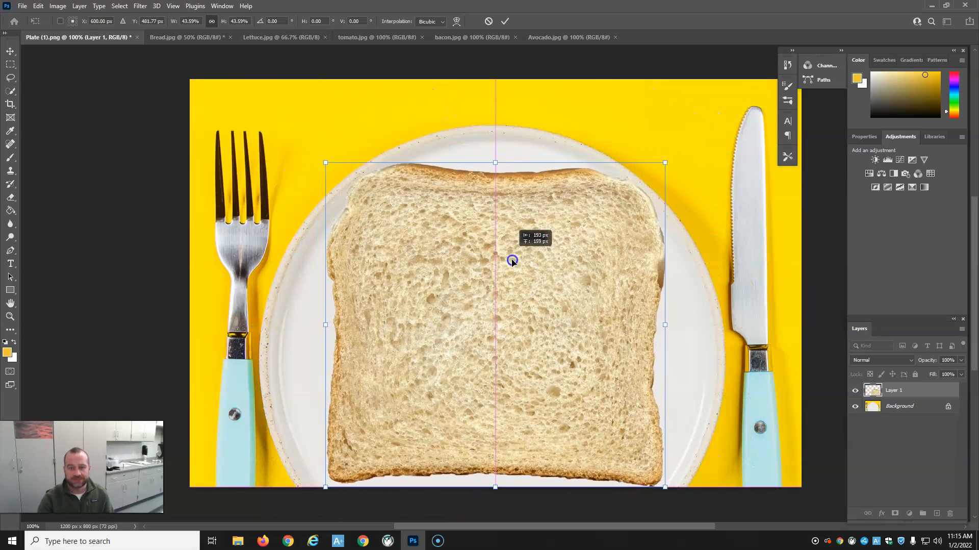
key("Return")
Rename the bread layer as Bread Bottom
double_click(895, 390)
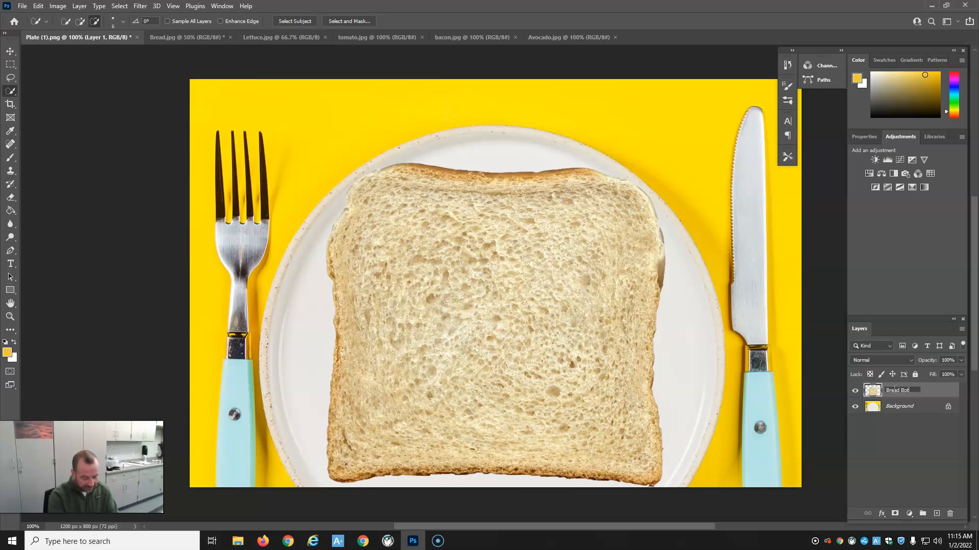
type("Bread Bottom")
key("Return")
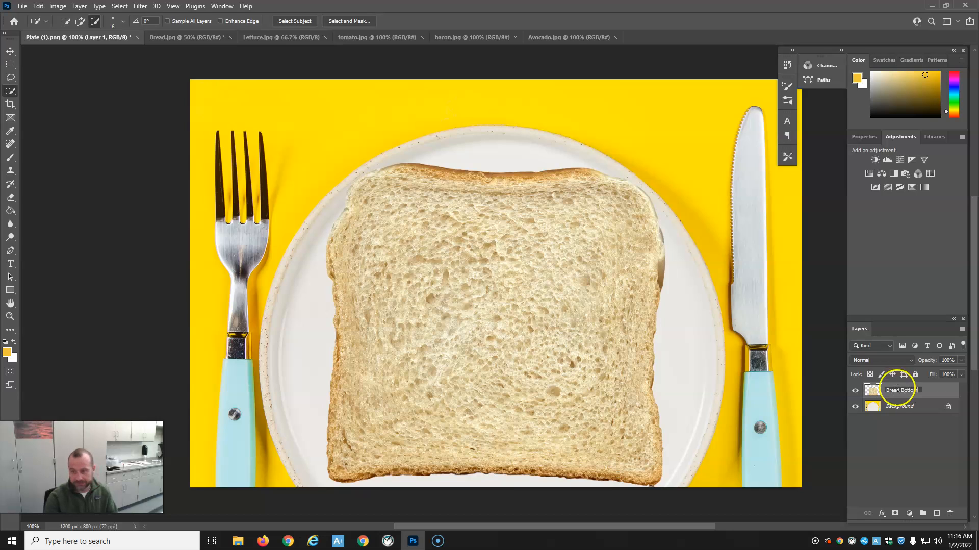
left_click(865, 434)
Select the lettuce leaf in Lettuce.jpg with the Quick Selection tool, leaving out the white background
left_click(253, 38)
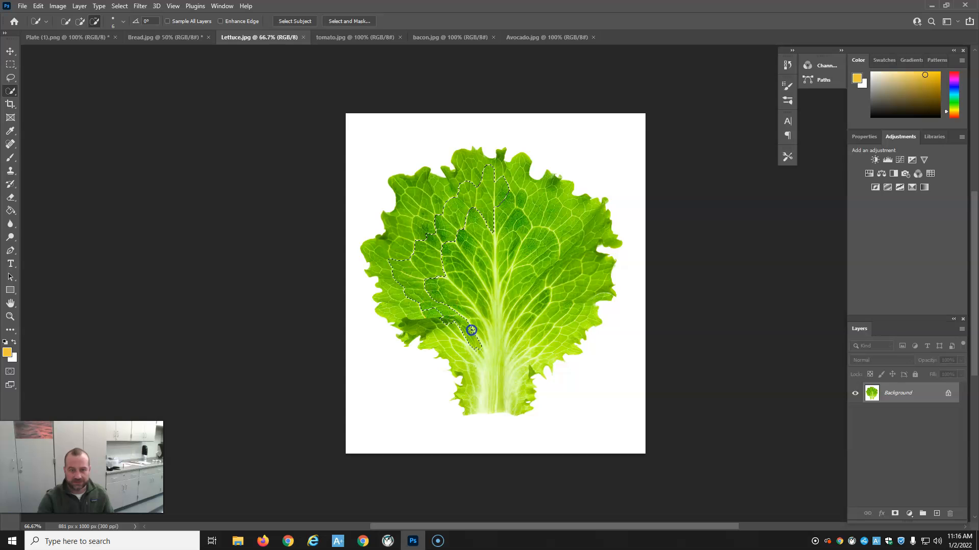
left_click_drag(514, 388, 538, 323)
left_click_drag(460, 259, 482, 338)
mouse_move(392, 304)
left_mouse_down()
mouse_move(386, 265)
mouse_move(407, 217)
left_mouse_up()
mouse_move(474, 188)
left_mouse_down()
mouse_move(519, 192)
mouse_move(568, 213)
mouse_move(579, 234)
mouse_move(579, 214)
mouse_move(592, 212)
mouse_move(573, 270)
left_mouse_up()
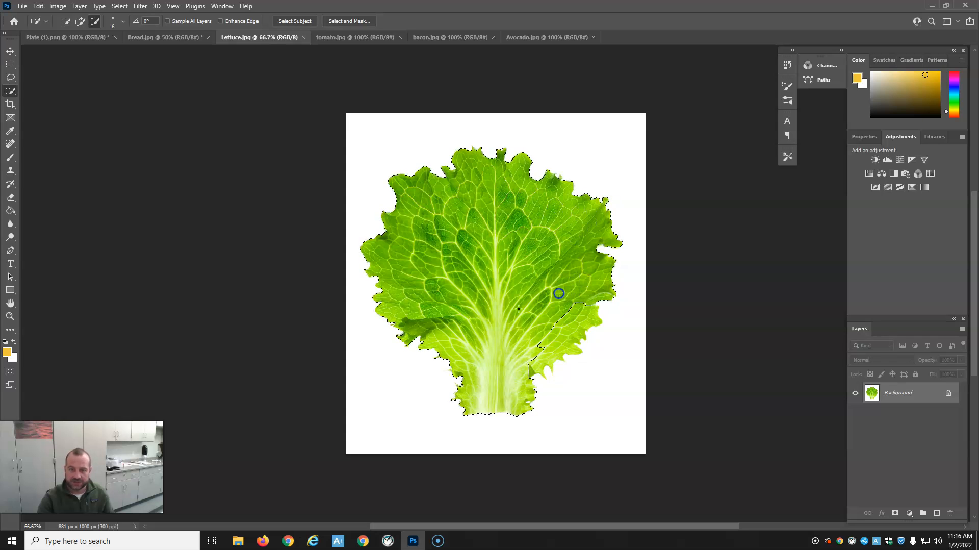
Check the lettuce selection in Quick Mask mode and add the missed lower-right edge of the leaf to it
key("d")
key("q")
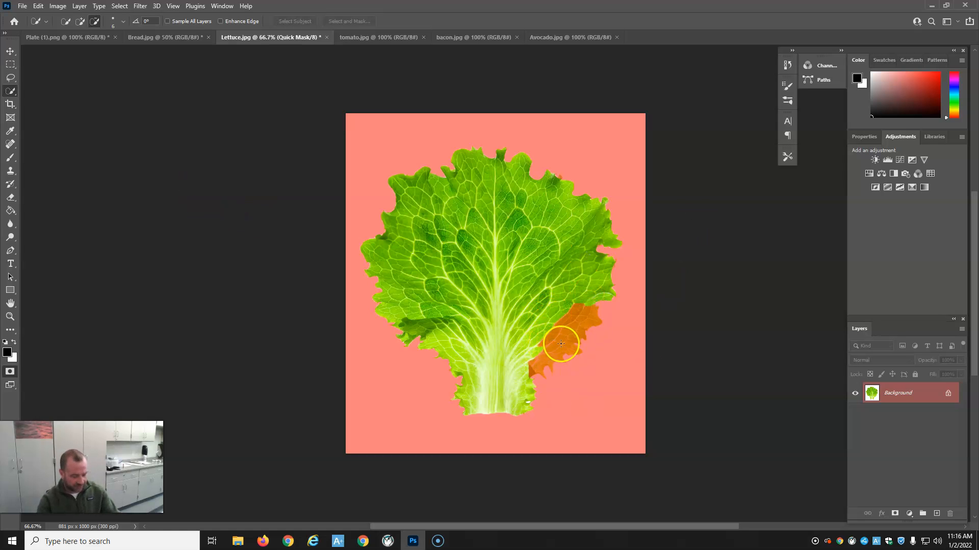
key("q")
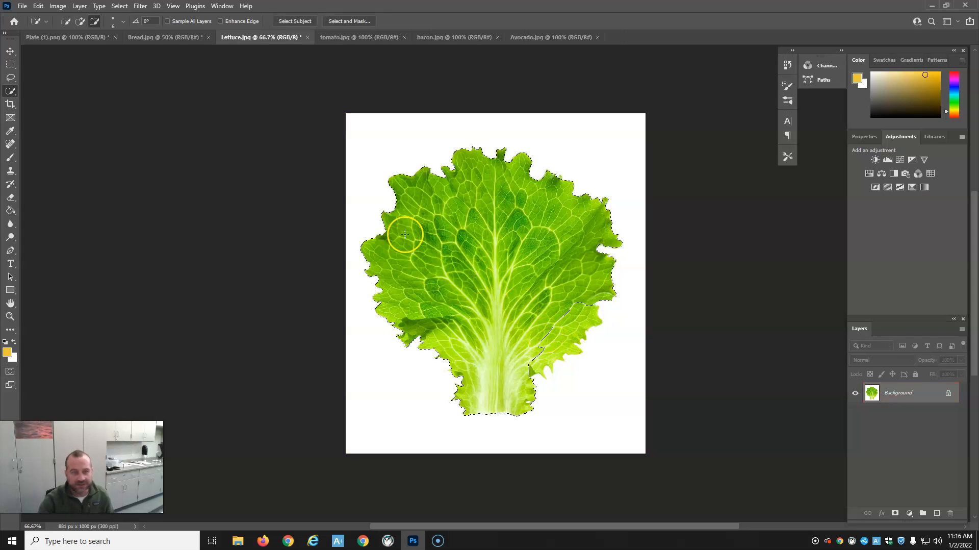
left_click(79, 23)
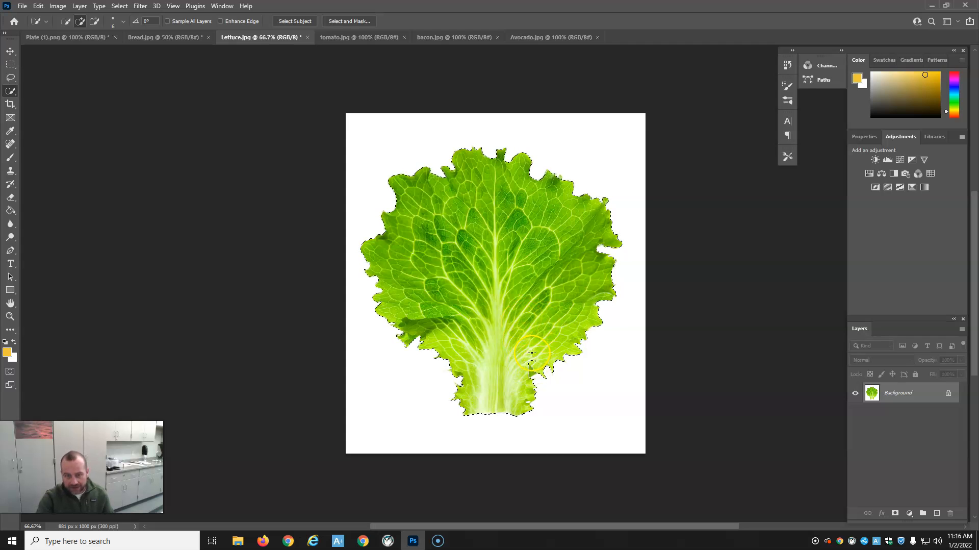
key("q")
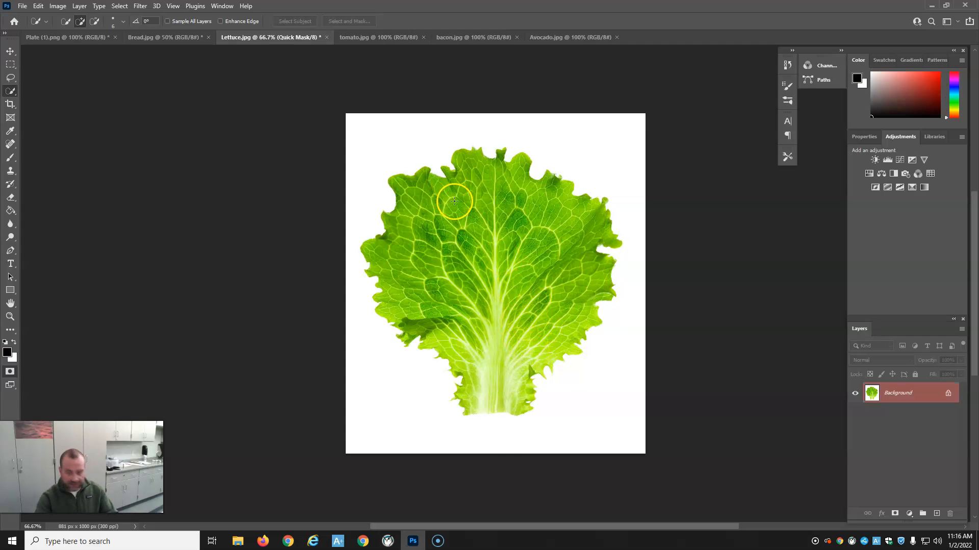
key("q")
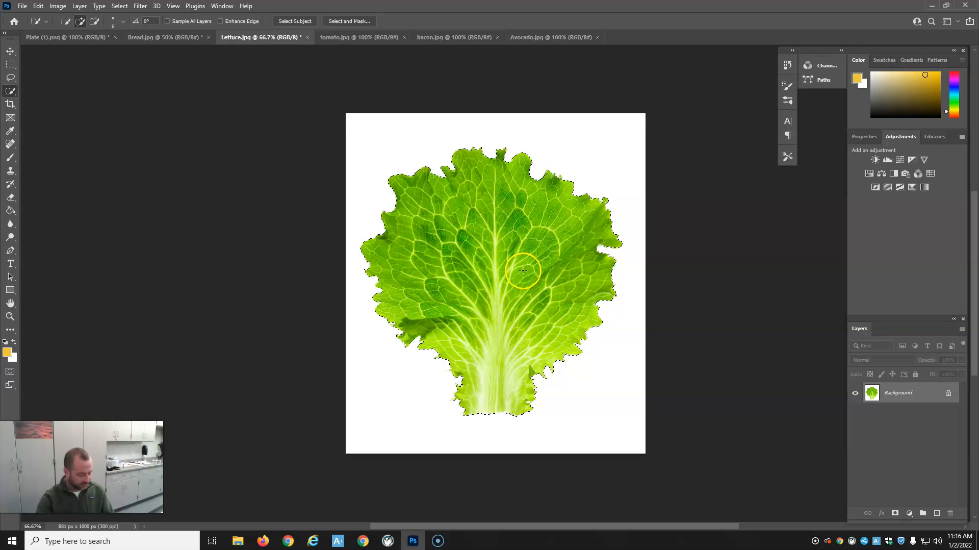
Copy the lettuce into the Plate document, scale it to about 90%, and position it over the bread
left_click(44, 39)
key("ctrl+v")
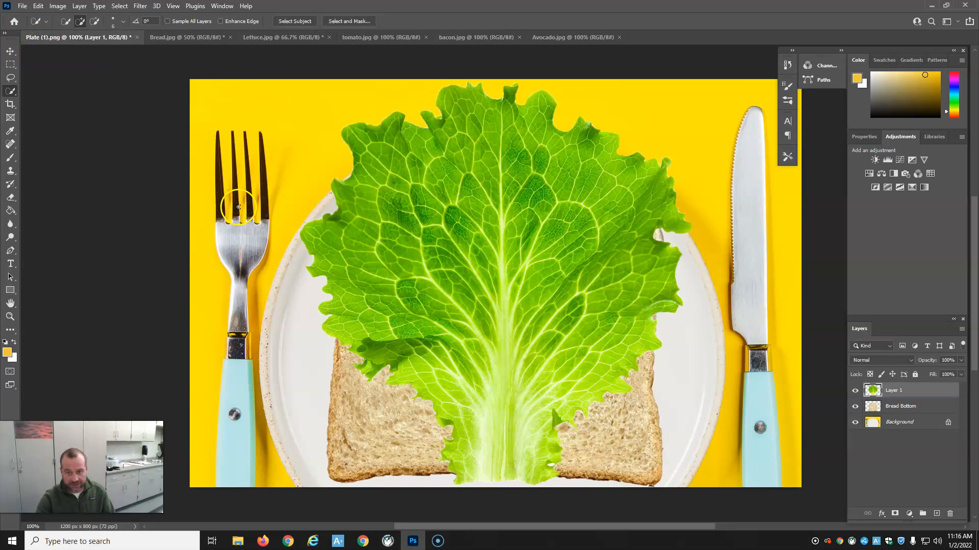
key("ctrl+t")
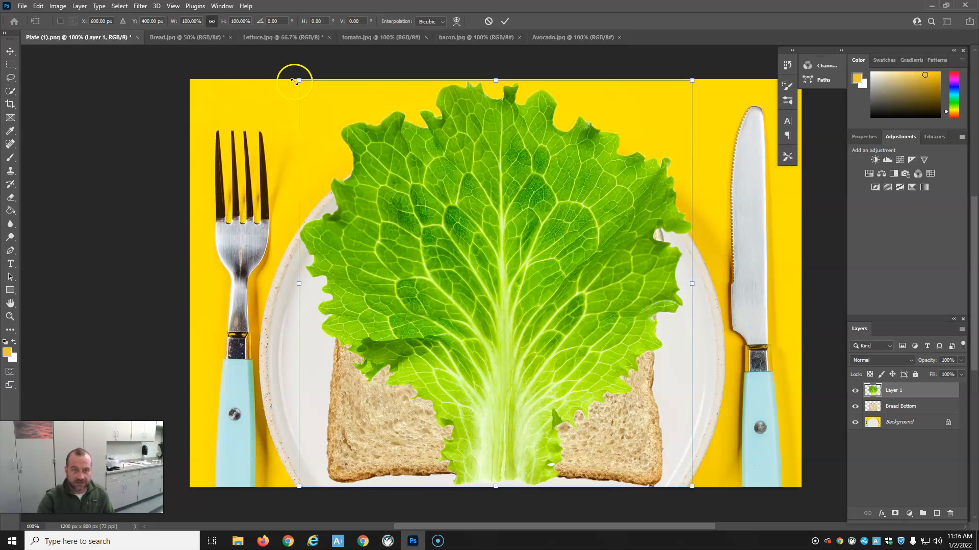
left_click_drag(298, 81, 337, 121)
left_click_drag(542, 264, 515, 286)
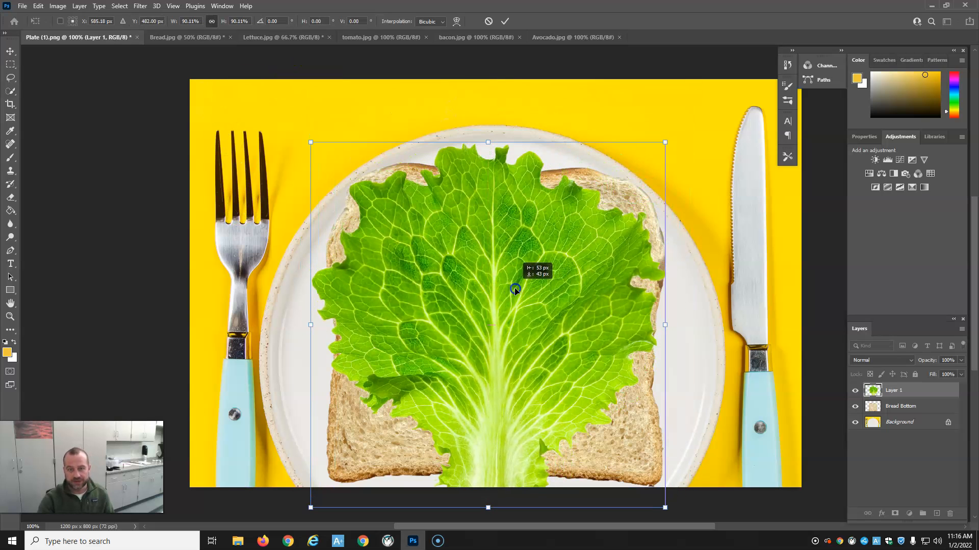
Rename the lettuce layer as Lettuce
double_click(898, 390)
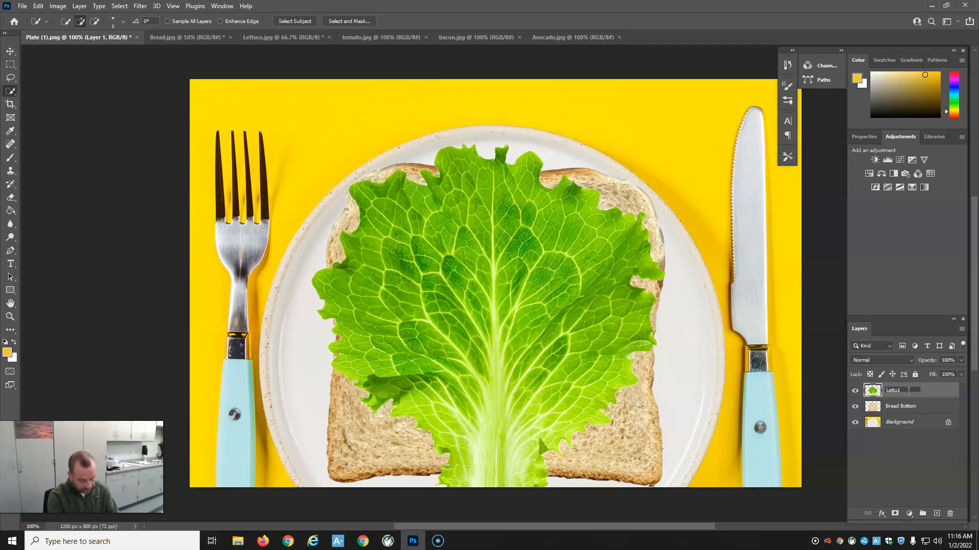
key("Return")
Select both tomato slices in tomato.jpg with the Quick Selection tool and check the selection in Quick Mask mode
left_click(380, 37)
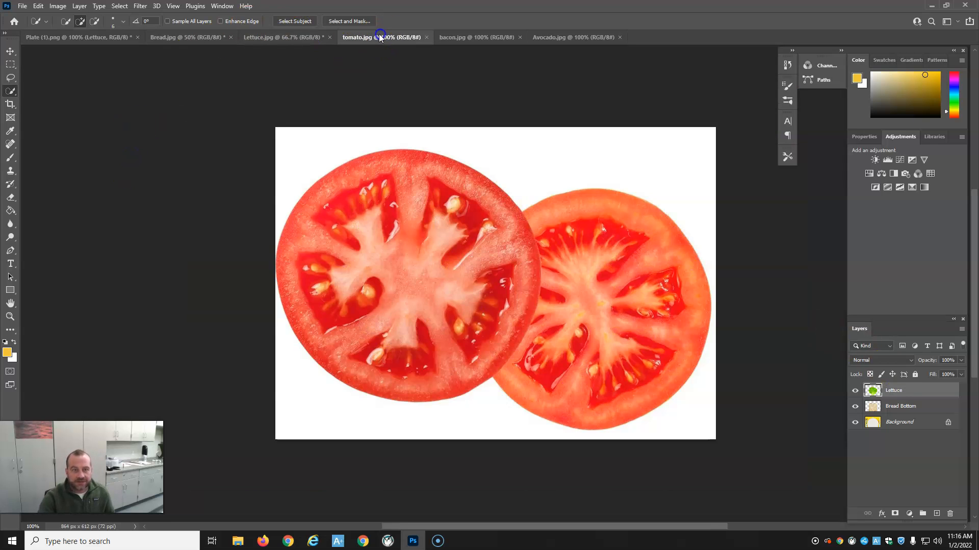
mouse_move(440, 190)
left_mouse_down()
mouse_move(322, 242)
mouse_move(336, 286)
mouse_move(398, 326)
mouse_move(482, 328)
left_mouse_up()
mouse_move(593, 262)
left_mouse_down()
mouse_move(639, 279)
mouse_move(644, 321)
left_mouse_up()
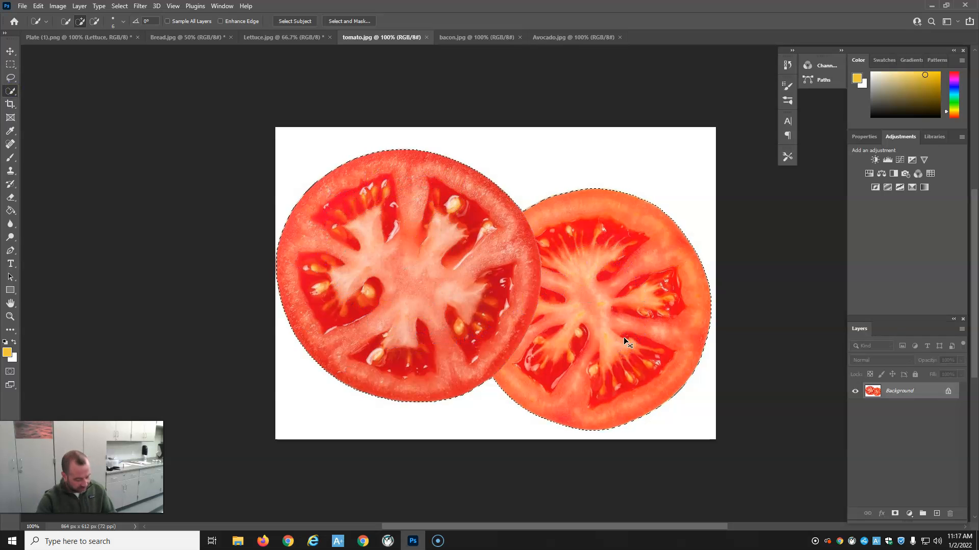
key("q")
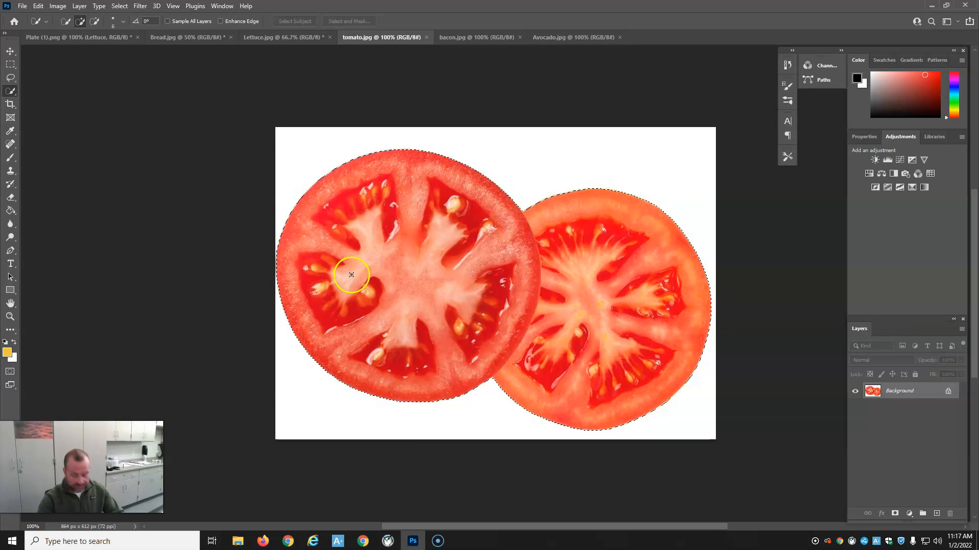
key("q")
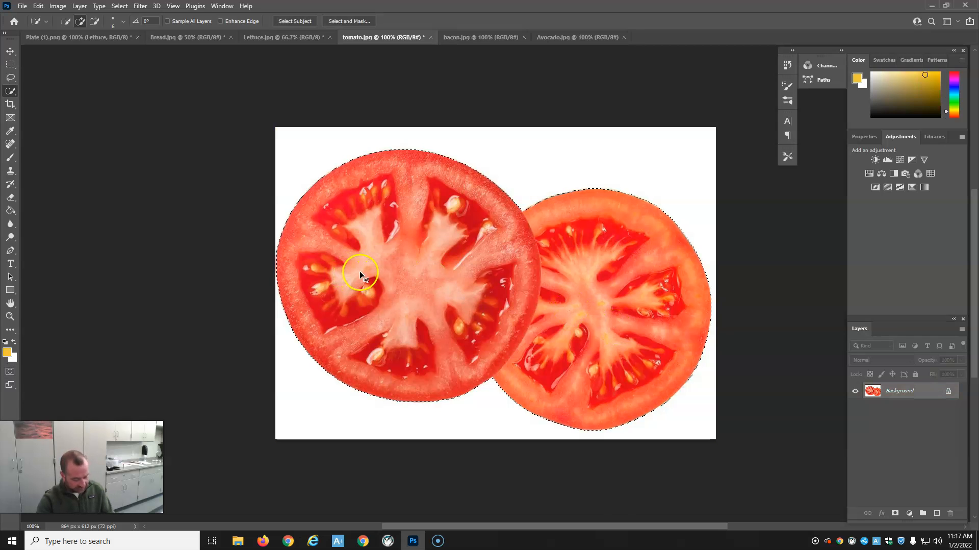
Copy the tomato slices into the Plate document and move them slightly lower over the lettuce at full size
left_click(40, 37)
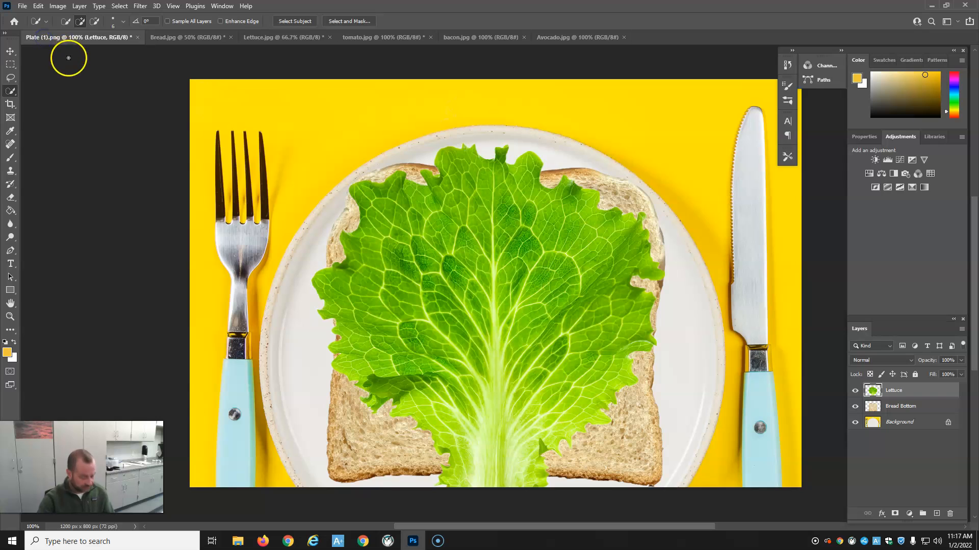
key("ctrl+v")
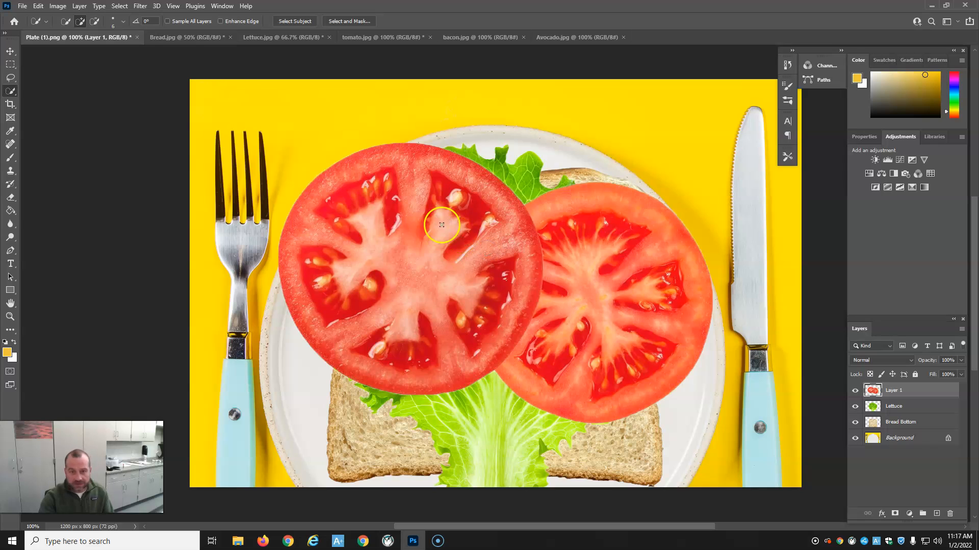
key("ctrl+t")
left_click_drag(518, 291, 481, 301)
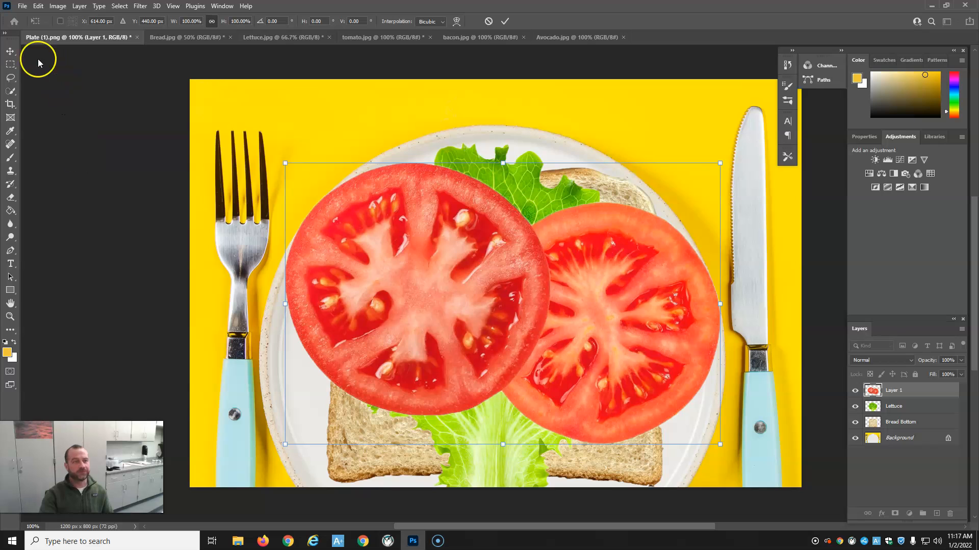
Select all three bacon strips in bacon.jpg with the Quick Selection tool, enlarging the brush for the end of the lowest strip
left_click(467, 39)
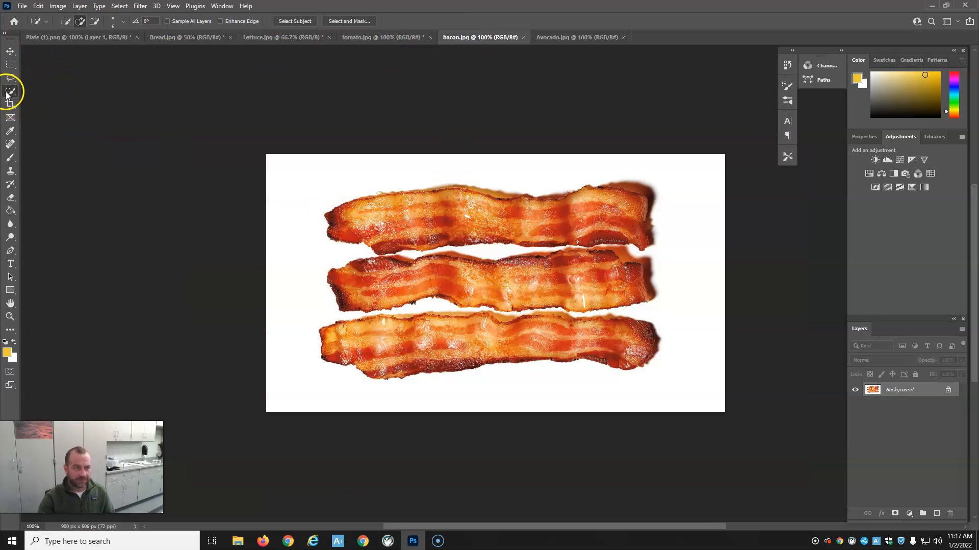
left_click_drag(535, 204, 354, 215)
mouse_move(617, 217)
left_mouse_down()
mouse_move(594, 273)
mouse_move(458, 282)
left_mouse_up()
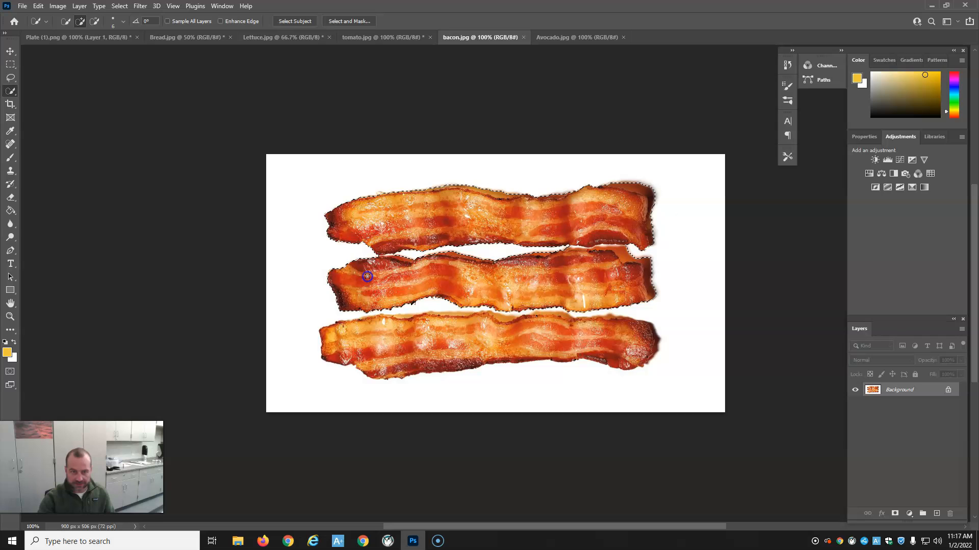
left_click_drag(378, 335, 598, 345)
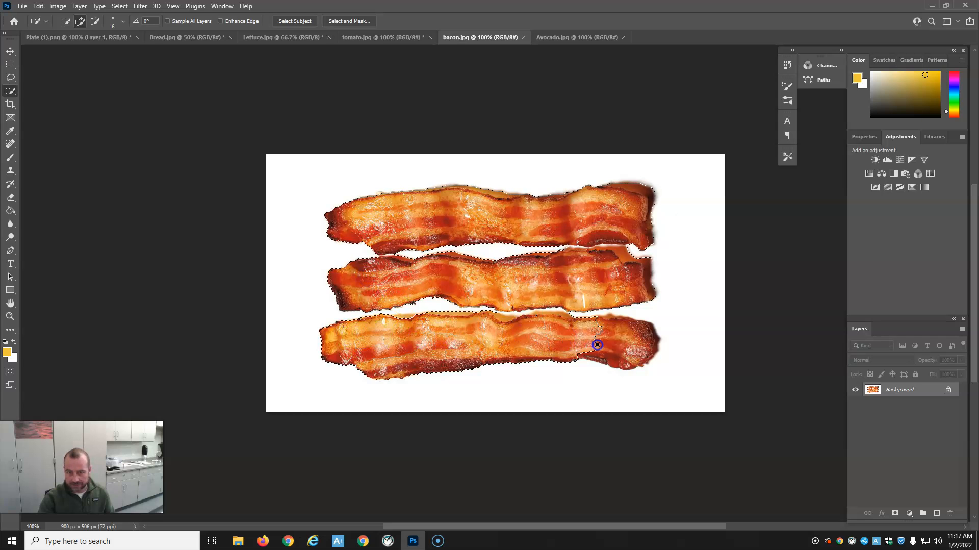
key("bracketright")
key("bracketright")
key("bracketright")
left_click(628, 343)
Check the bacon selection in Quick Mask mode, examining the gap between the middle and lowest strips up close
key("q")
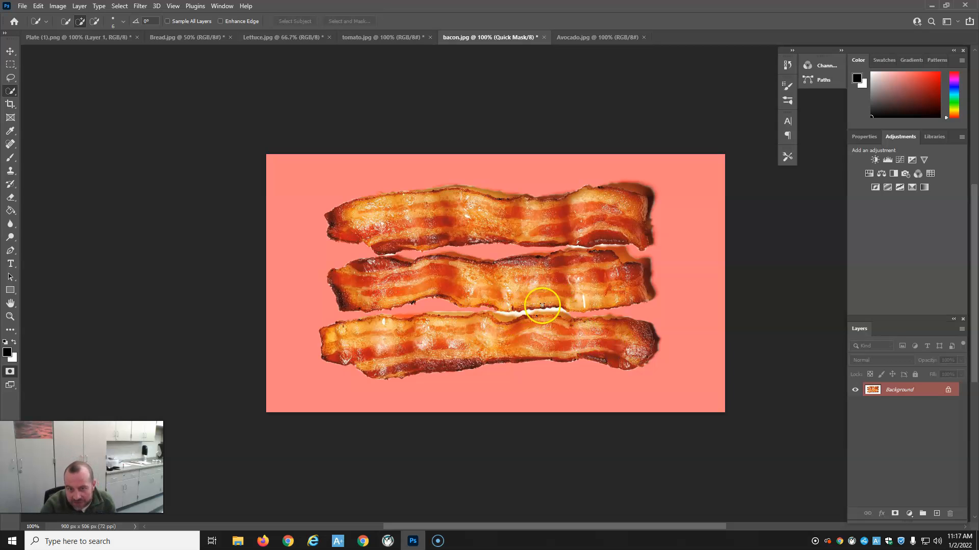
scroll(357, 298, "up", 1)
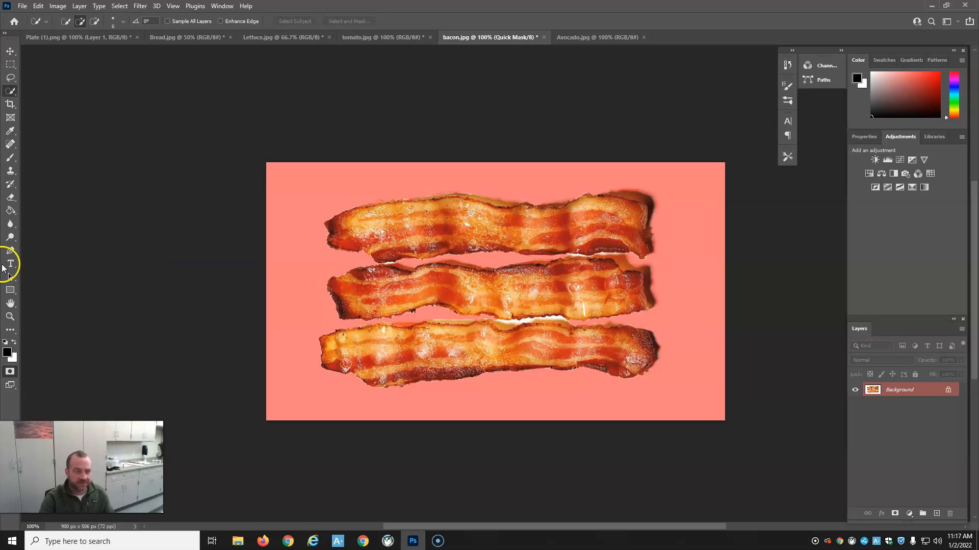
left_click(9, 316)
left_click(524, 310, "alt")
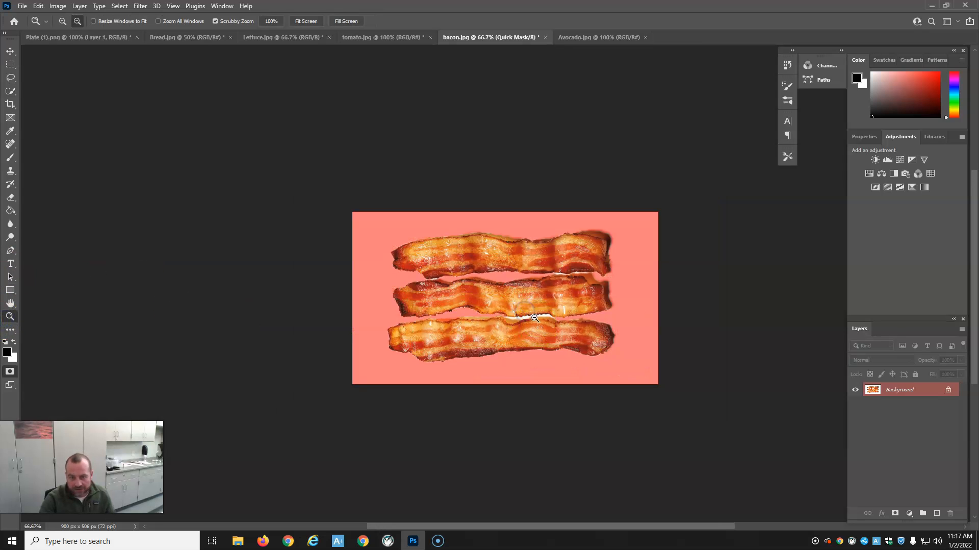
left_click(535, 317)
left_click(535, 317)
left_click(534, 318)
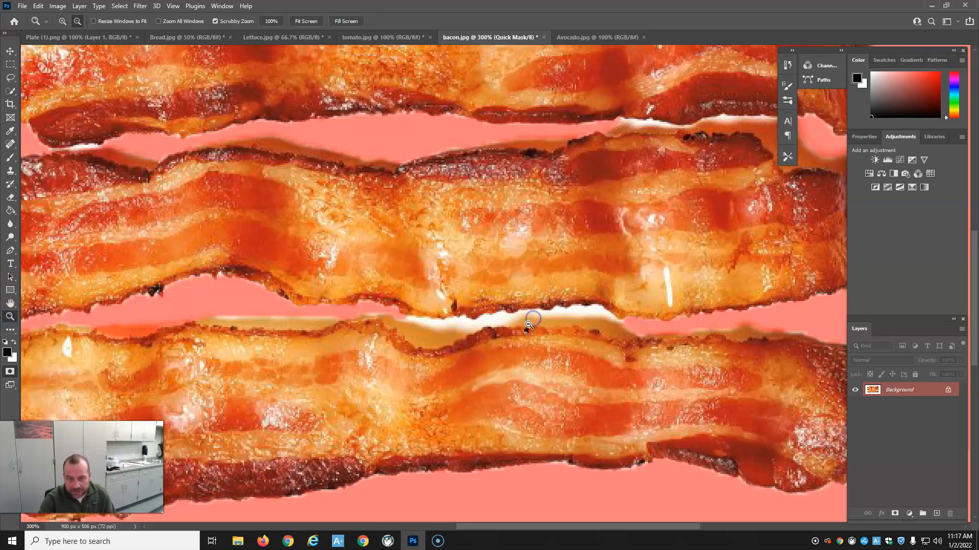
Leave Quick Mask mode and subtract the white gap between the middle and lowest strips from the bacon selection with the Quick Selection tool
left_click(10, 91)
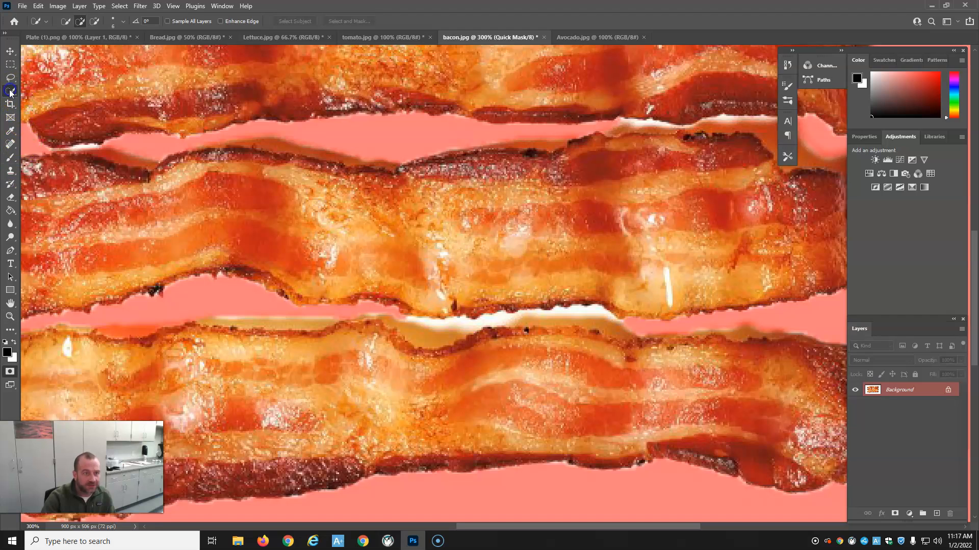
left_click(94, 21)
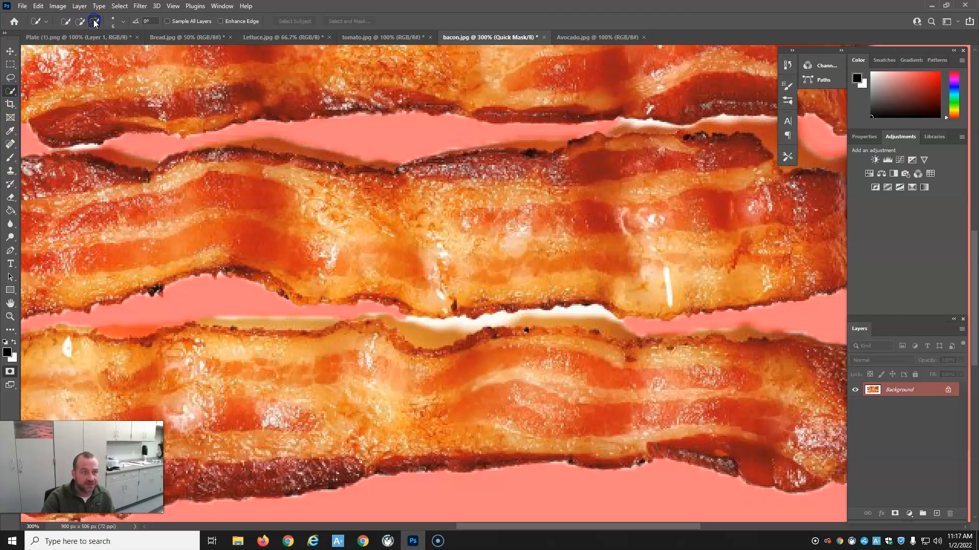
mouse_move(455, 308)
left_mouse_down()
mouse_move(612, 318)
mouse_move(558, 313)
mouse_move(584, 312)
left_mouse_up()
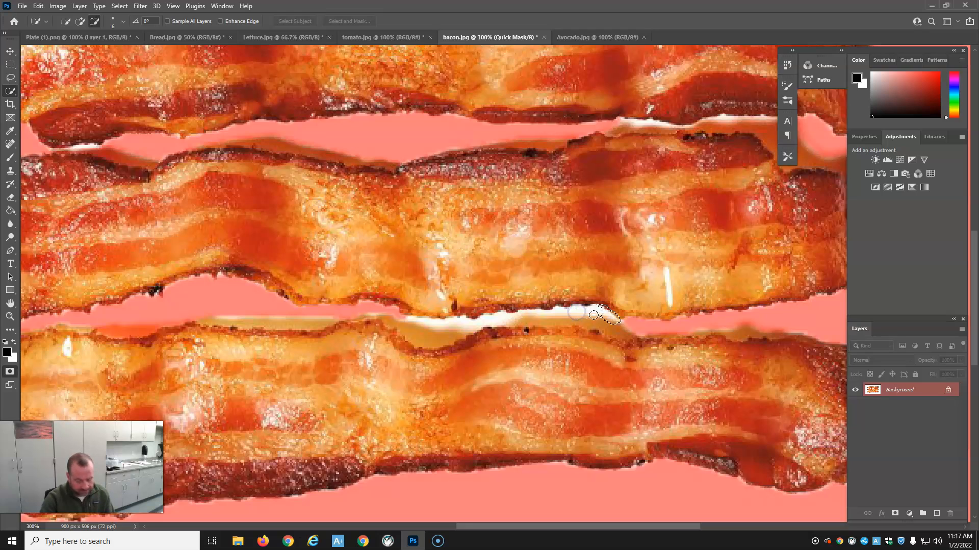
left_click_drag(416, 332, 446, 322)
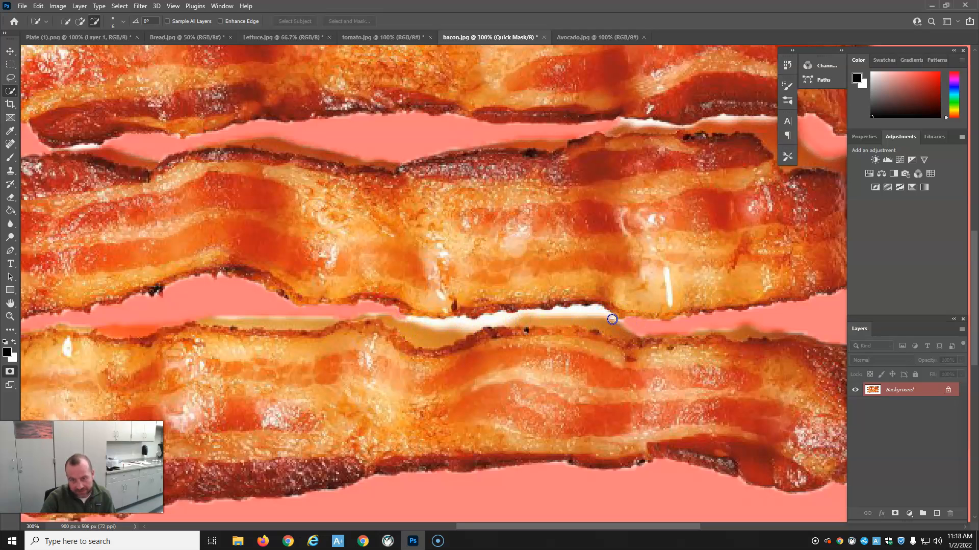
key("q")
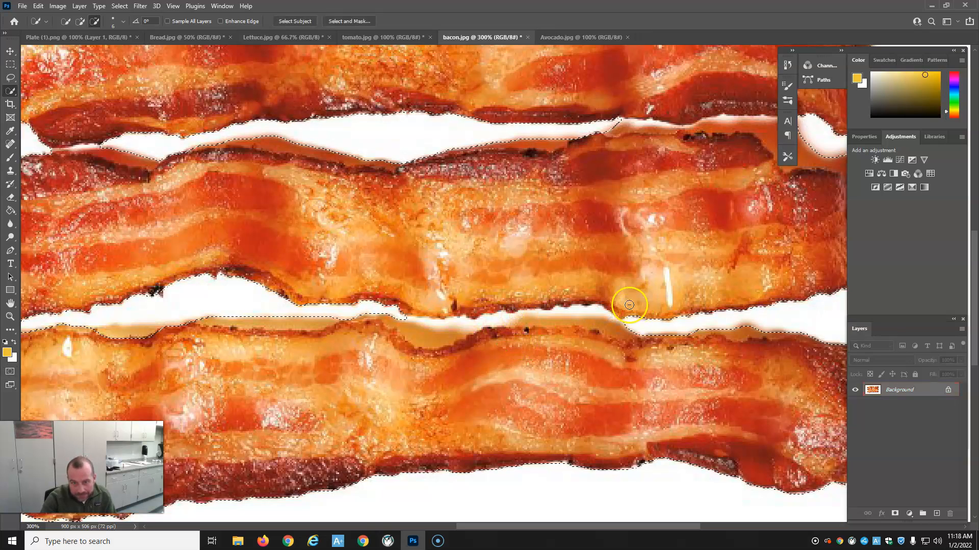
left_click_drag(577, 312, 466, 324)
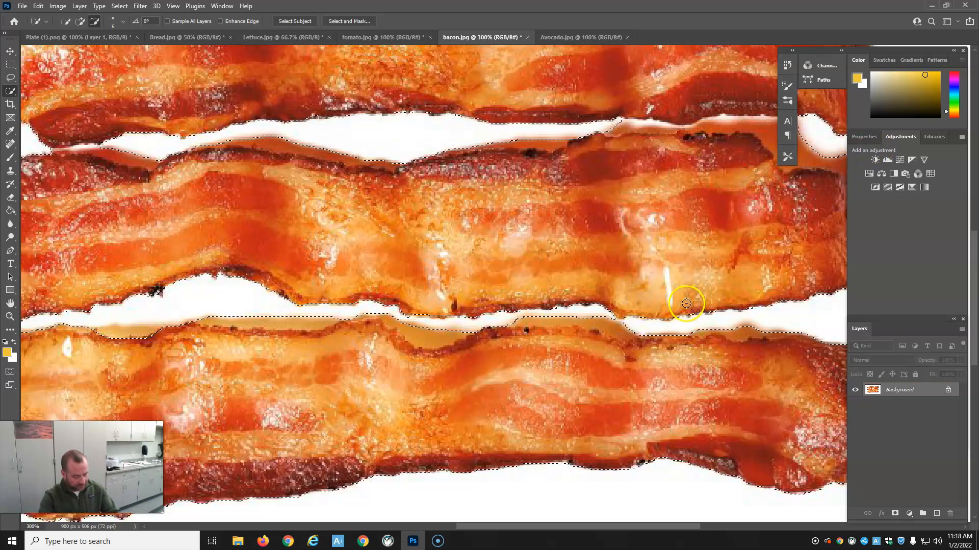
key("q")
key("q")
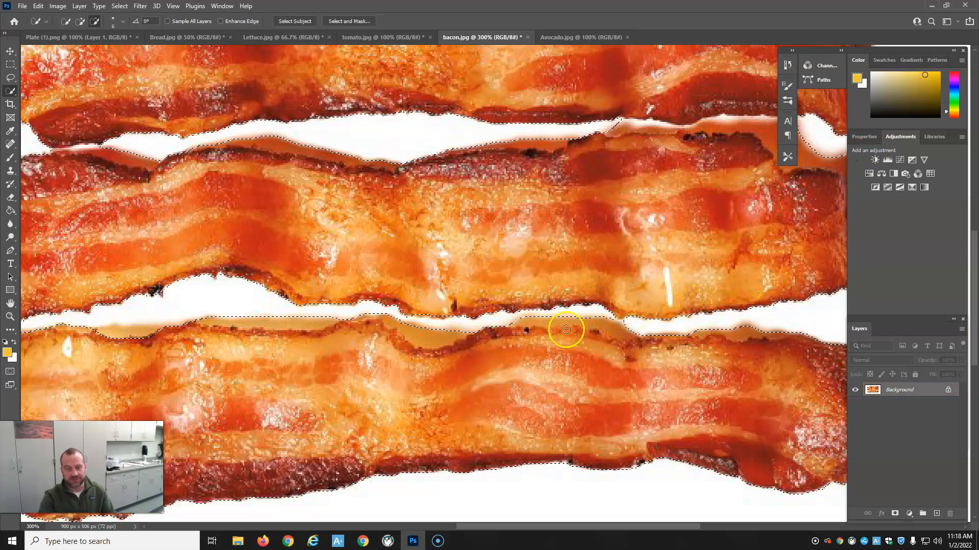
Copy the selected bacon strips into the Plate document as a new layer above the tomatoes
scroll(411, 290, "up", 2)
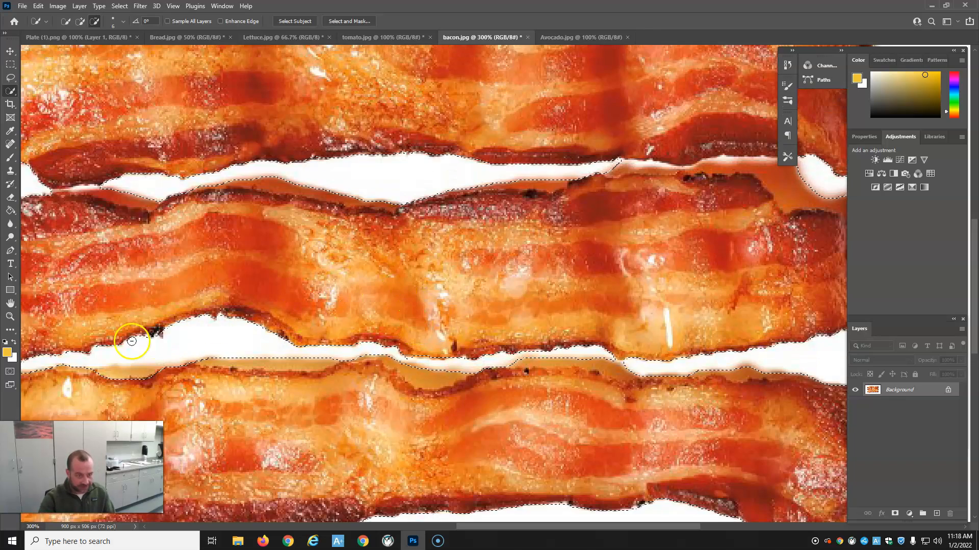
left_click(6, 320)
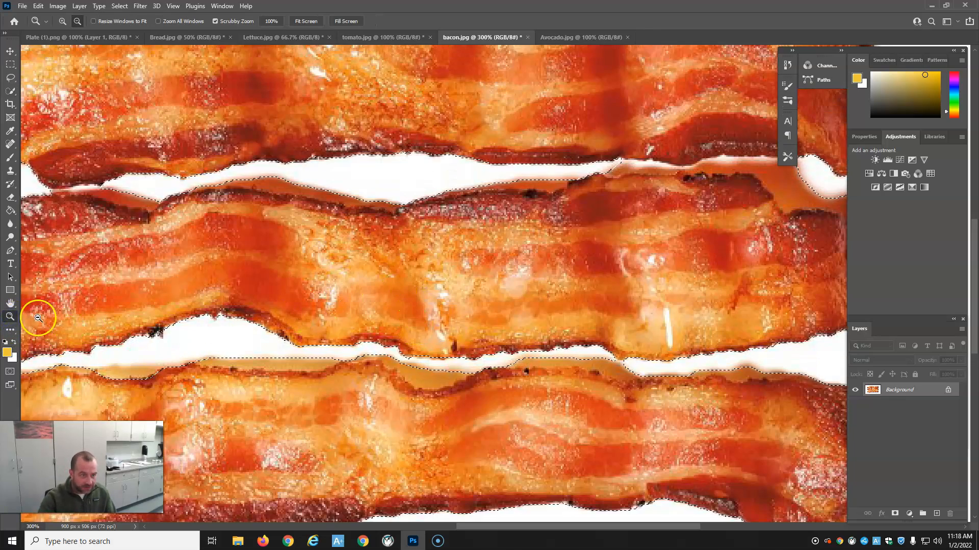
left_click(386, 308, "alt")
left_click(386, 309, "alt")
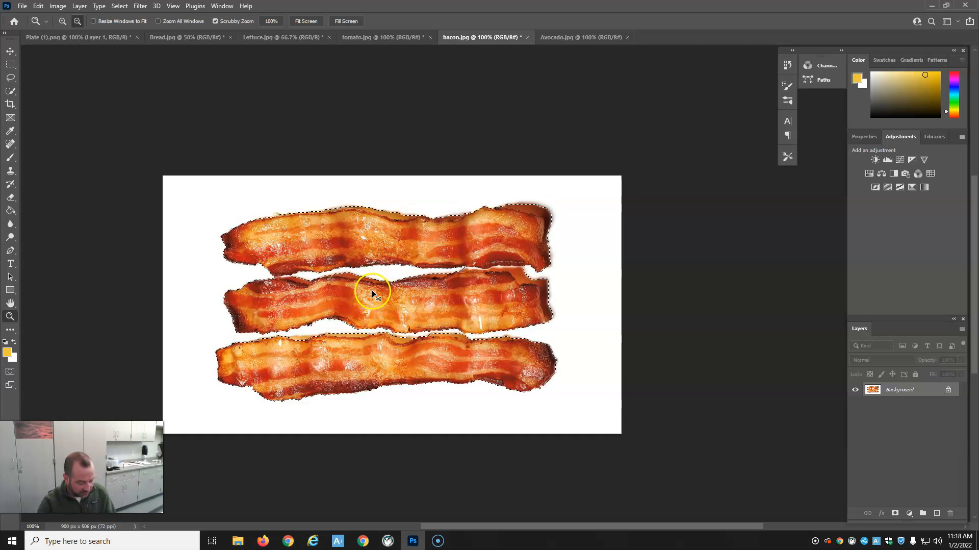
left_click(42, 37)
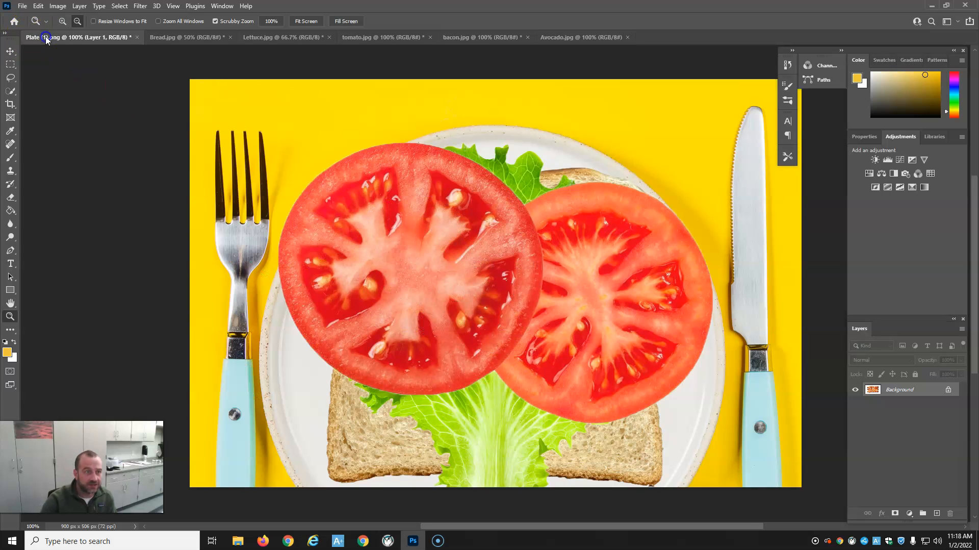
key("ctrl+v")
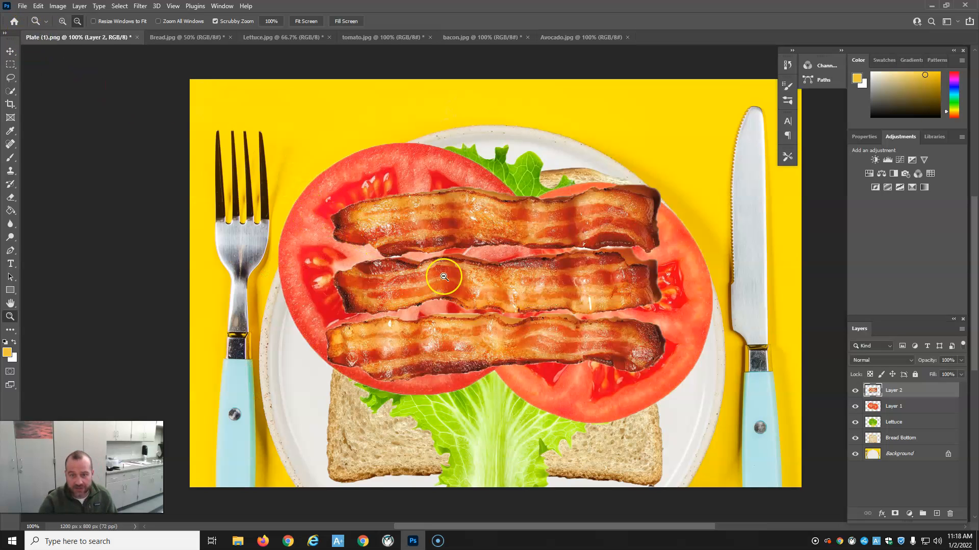
Scale the bacon proportionally to about 113% and move it lower over the tomato slices
key("ctrl+t")
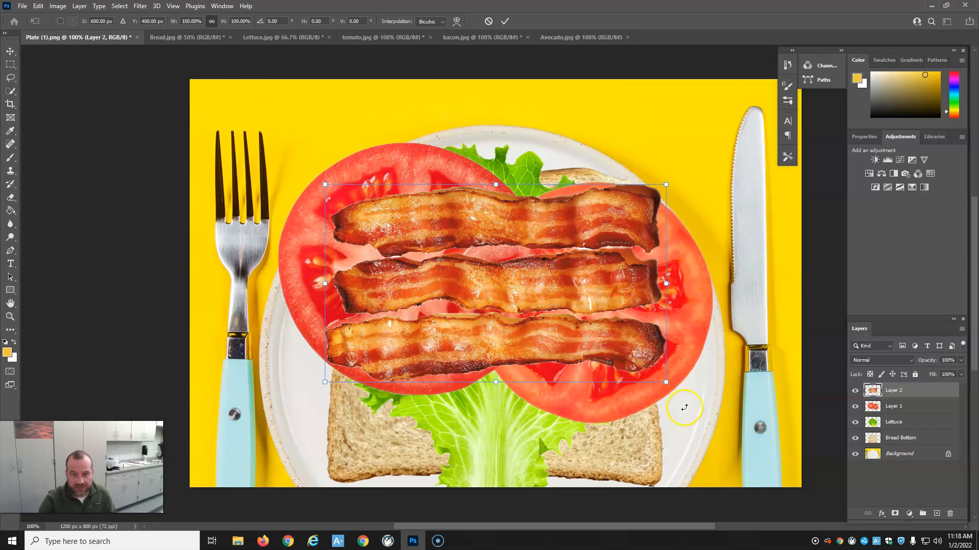
left_click_drag(666, 382, 686, 463)
left_click_drag(531, 279, 495, 307)
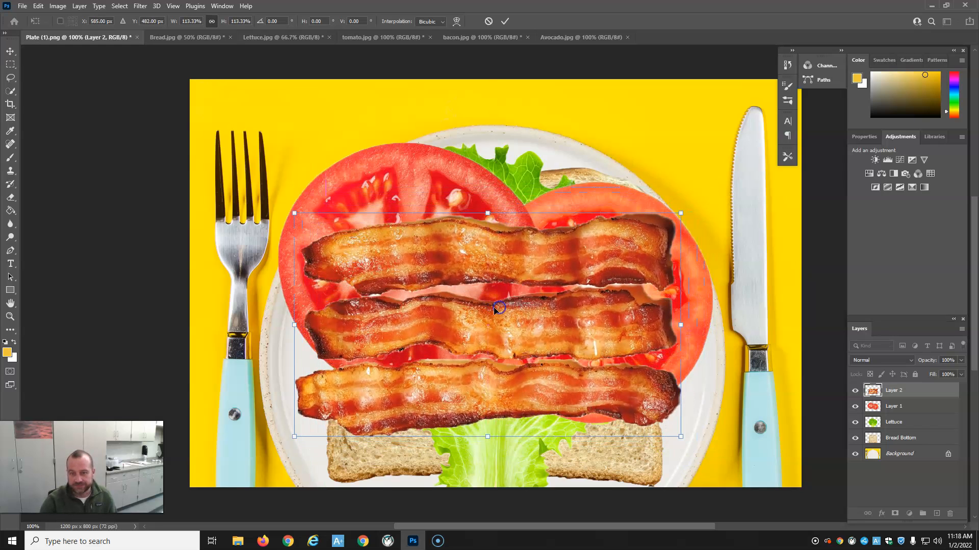
Rename the tomato slices' layer as Tomato and the bacon strips' layer as Bacon
double_click(894, 406)
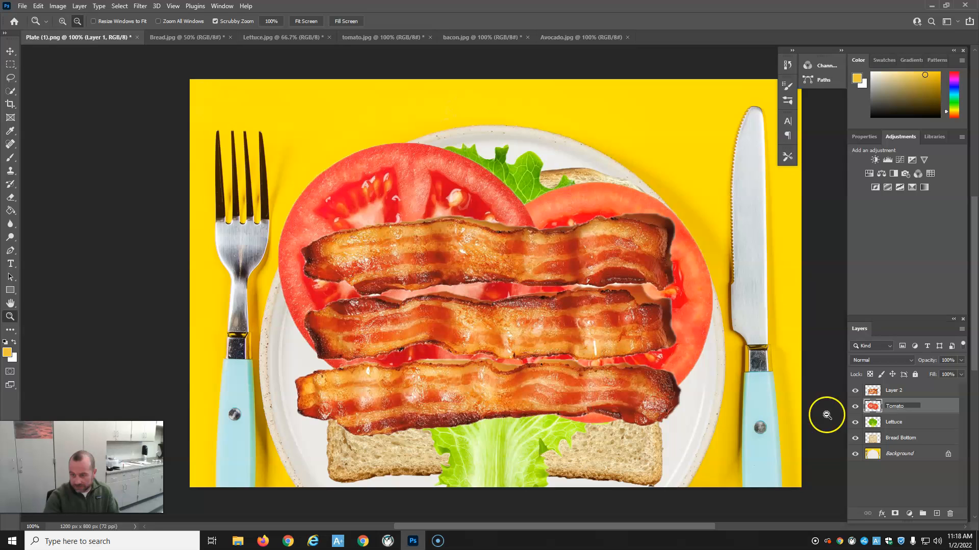
double_click(898, 389)
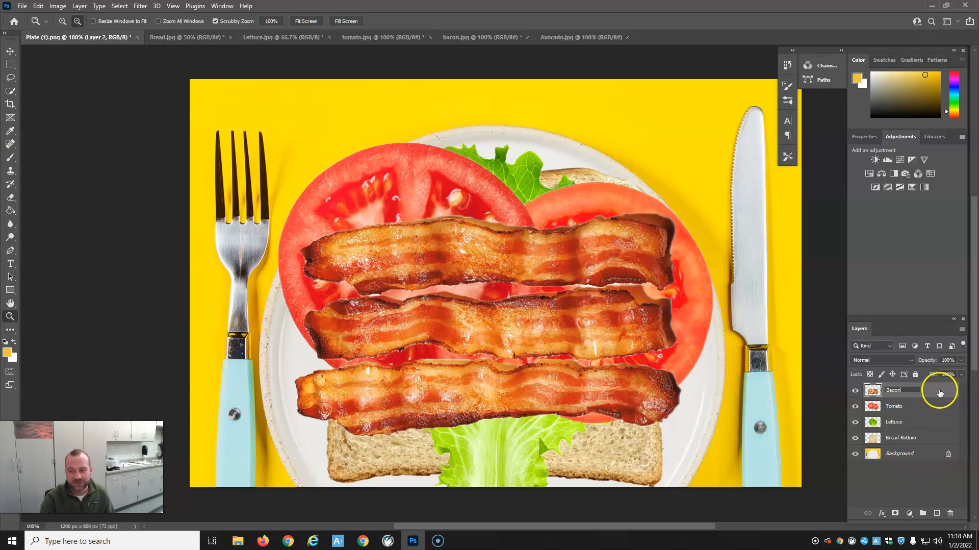
Add a new empty layer above the Bacon layer and name it Mustard
left_click(938, 514)
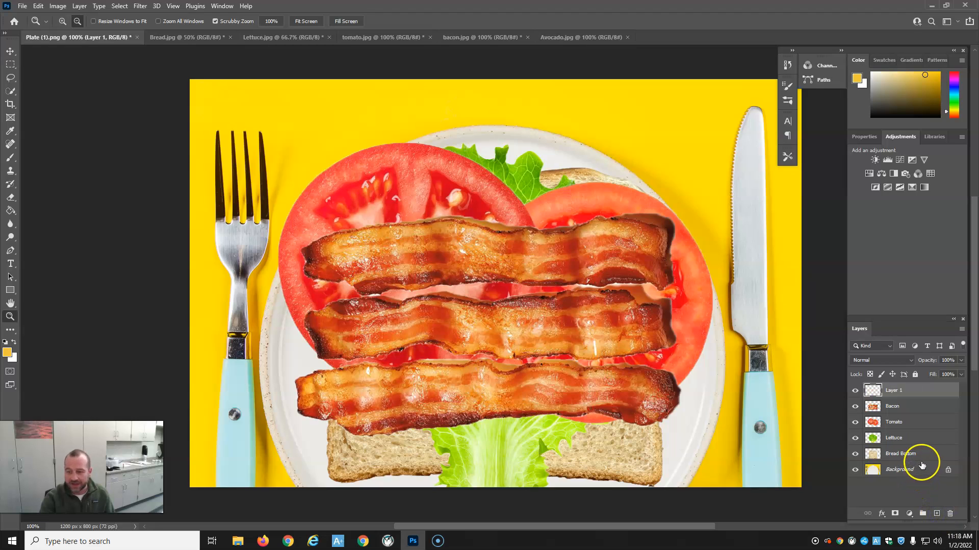
double_click(896, 390)
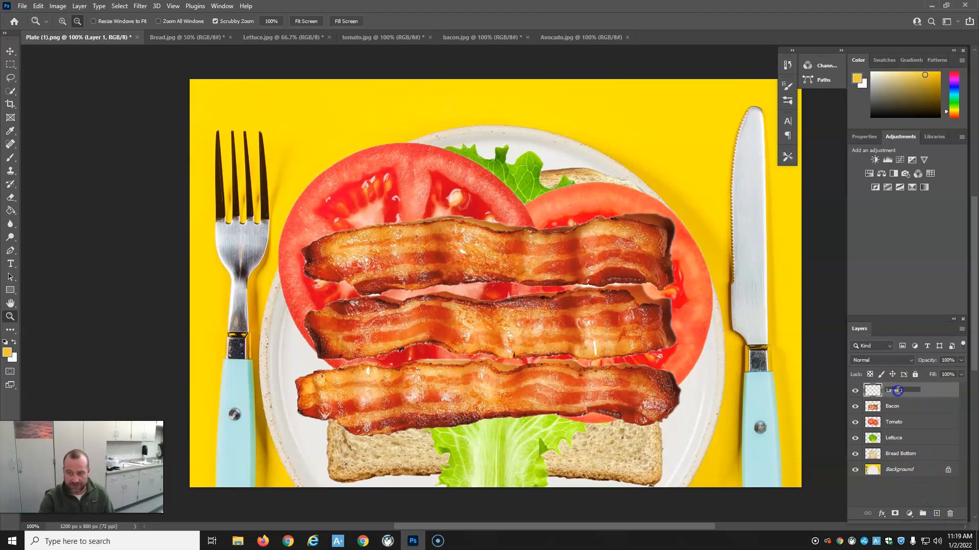
type("Mi")
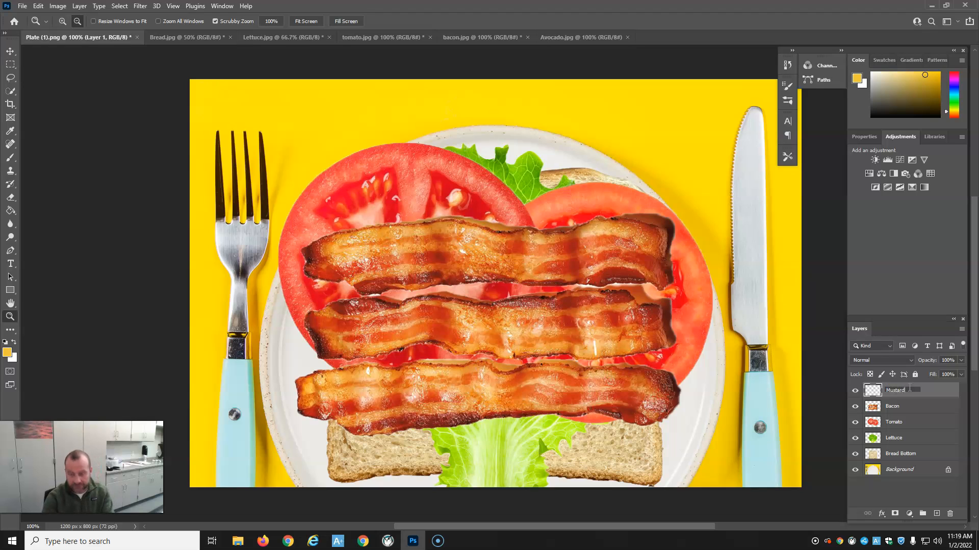
left_click(939, 390)
left_click(916, 388)
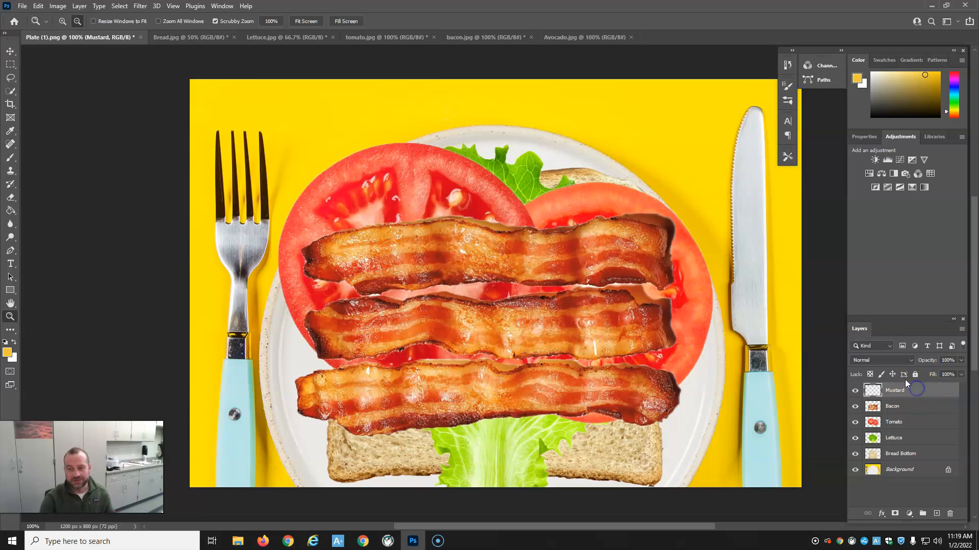
Paint a continuous wavy mustard line across the bacon on the Mustard layer with a 25-pixel brush in yellow #e2d110
left_click(10, 159)
left_click(7, 344)
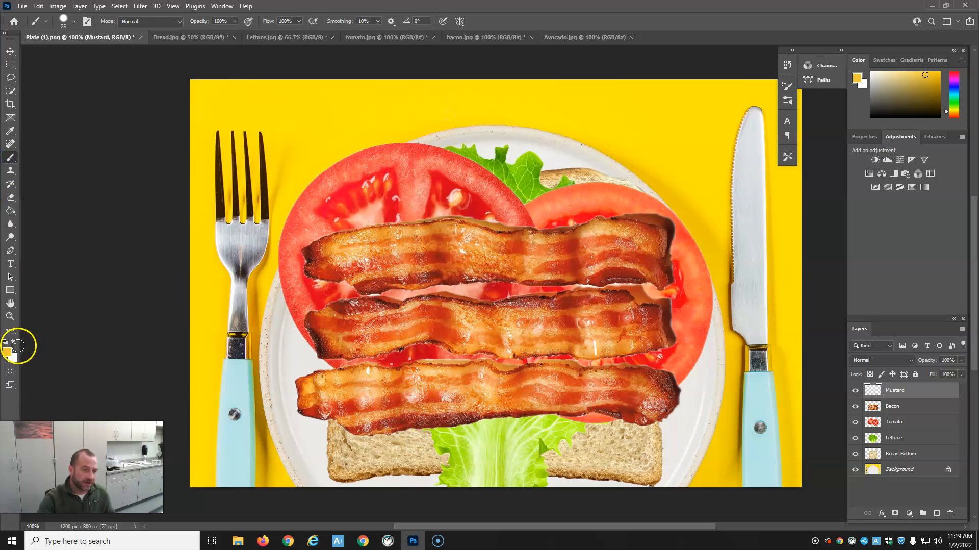
left_click(15, 343)
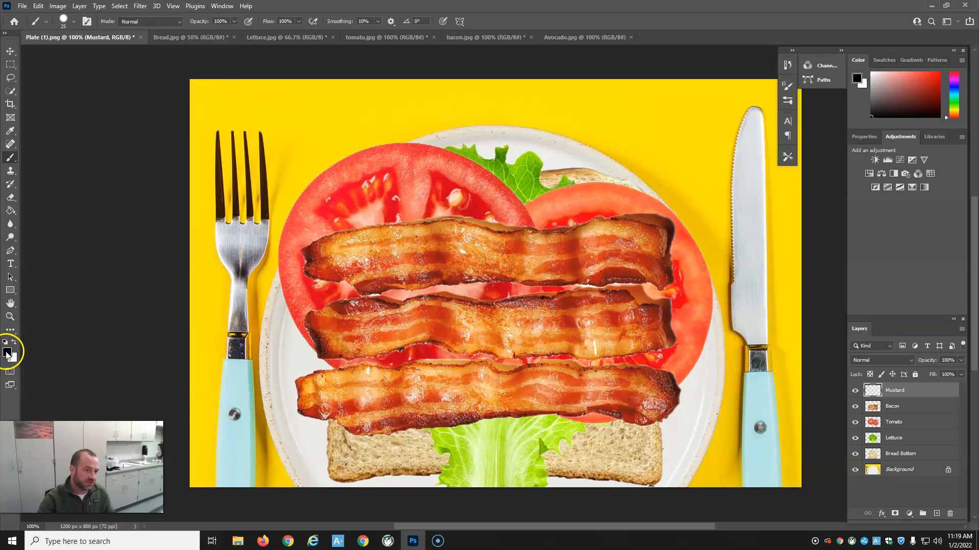
left_click(7, 352)
left_click_drag(500, 250, 498, 234)
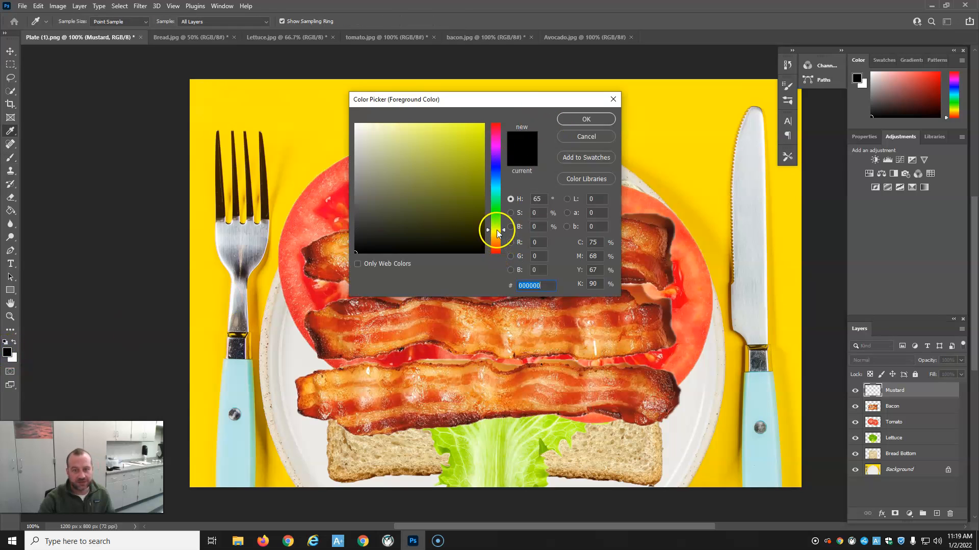
left_click_drag(458, 124, 474, 132)
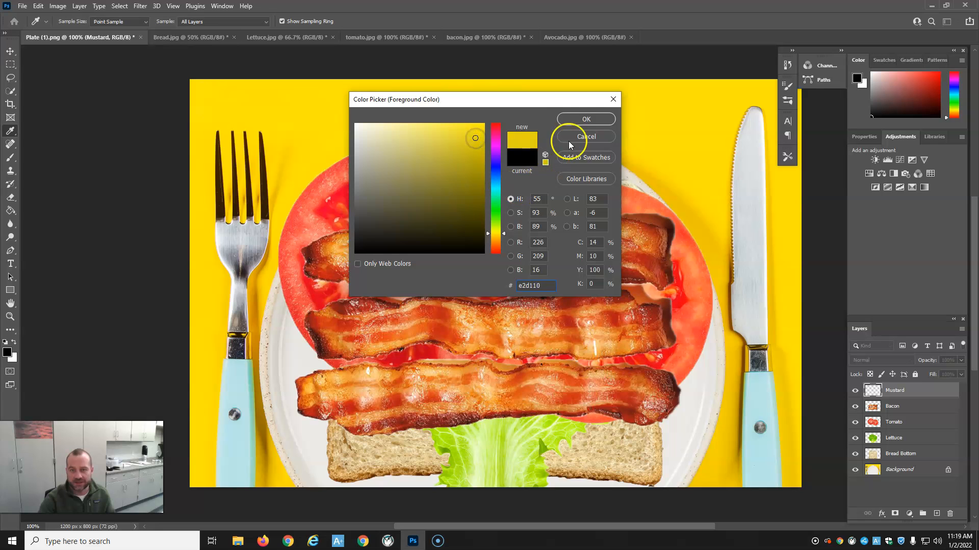
left_click(586, 118)
key("b")
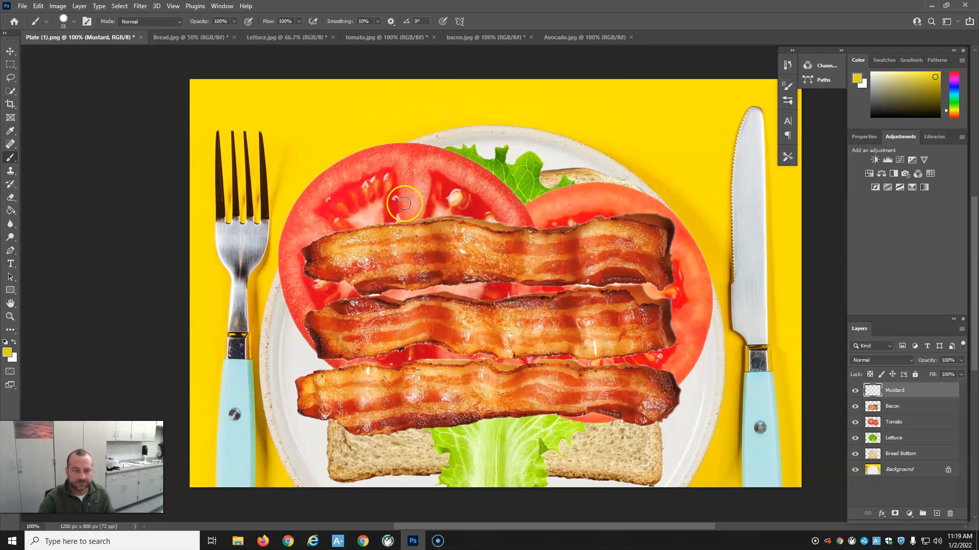
mouse_move(336, 225)
left_mouse_down()
mouse_move(373, 263)
mouse_move(394, 355)
mouse_move(445, 416)
mouse_move(485, 408)
mouse_move(433, 224)
mouse_move(447, 188)
mouse_move(495, 246)
mouse_move(521, 415)
mouse_move(550, 427)
mouse_move(521, 247)
mouse_move(541, 209)
mouse_move(578, 229)
mouse_move(592, 385)
mouse_move(611, 458)
mouse_move(631, 414)
mouse_move(623, 218)
left_mouse_up()
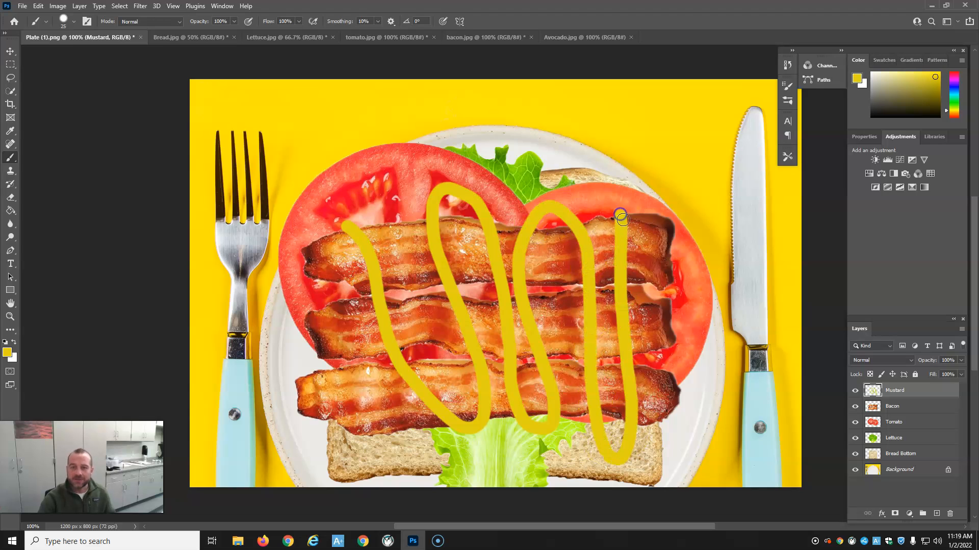
Apply a Bevel & Emboss effect to the Mustard layer with about 376% depth and 5 px soften
left_click(883, 514)
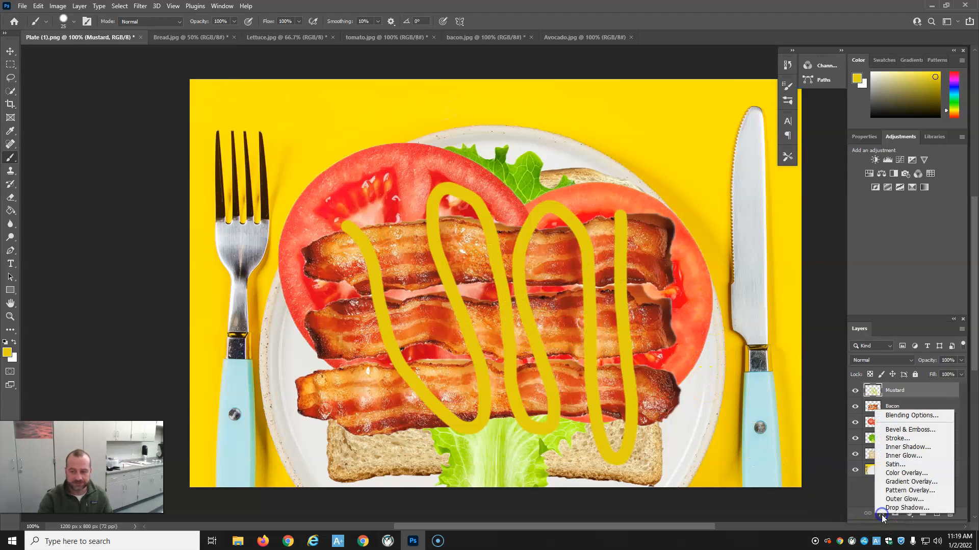
left_click(902, 431)
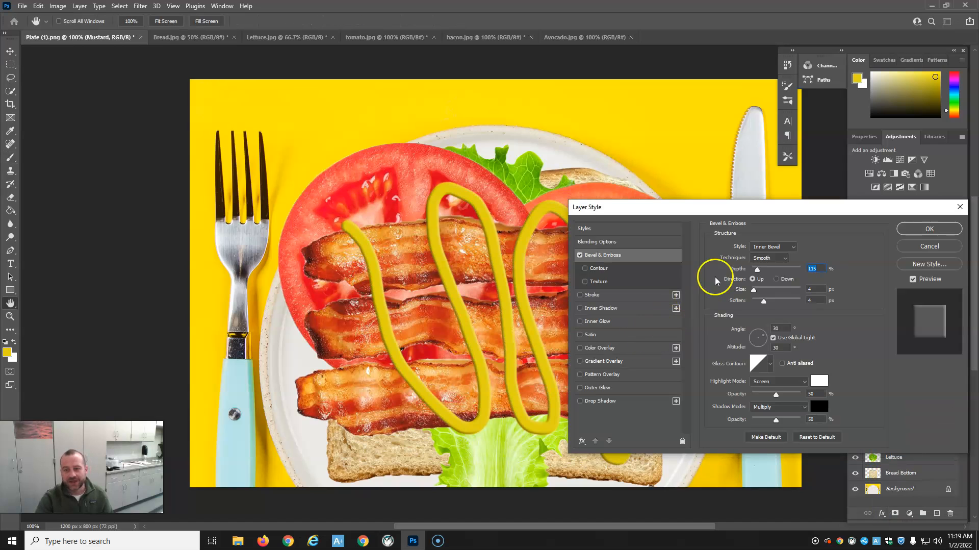
left_click_drag(765, 305, 767, 304)
left_click_drag(758, 269, 773, 276)
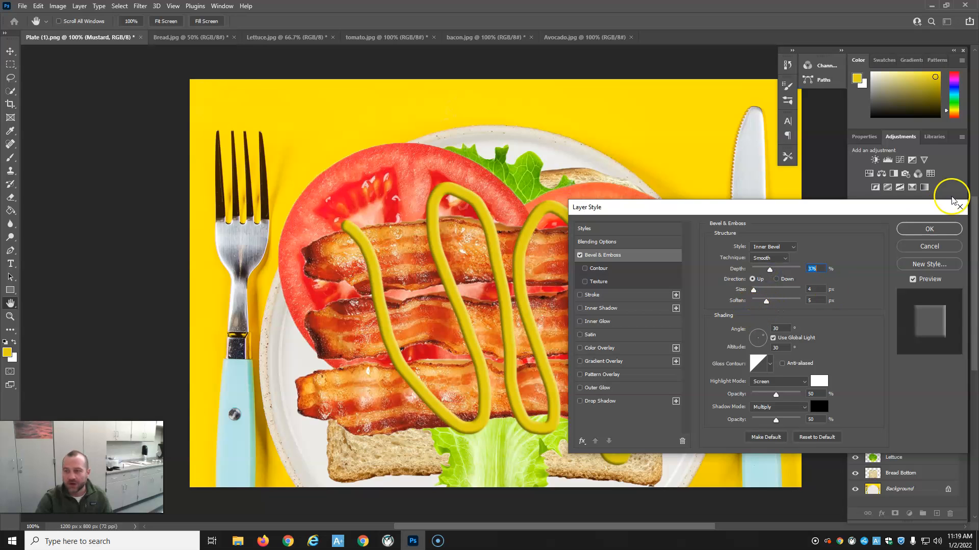
left_click(935, 230)
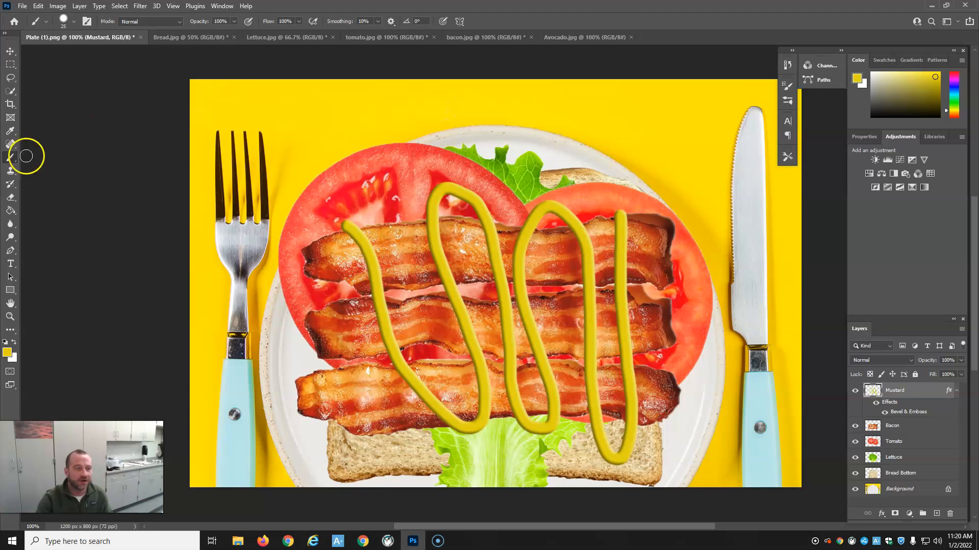
Add the text "Sammy's Sandwich Shop" in 72 pt Impact on the yellow background above the fork
left_click(10, 263)
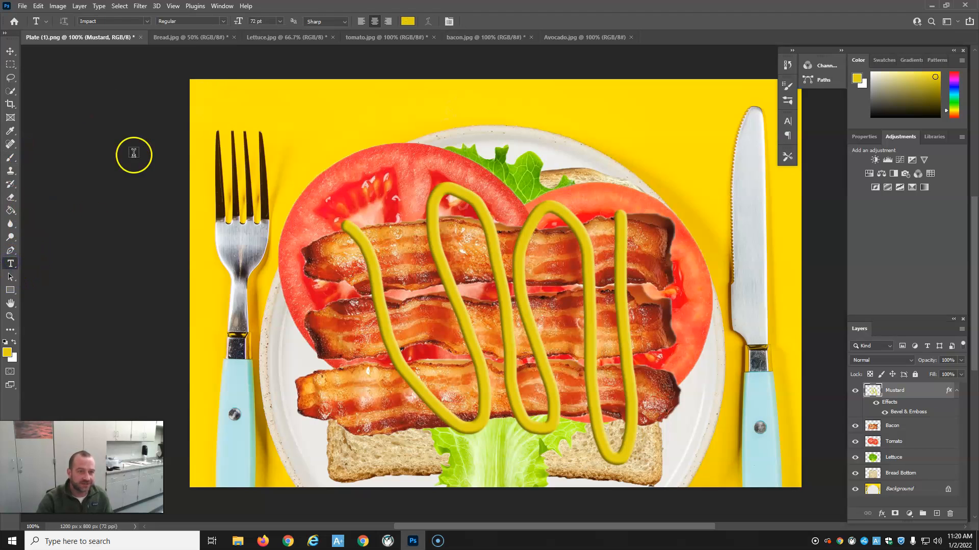
left_click(268, 108)
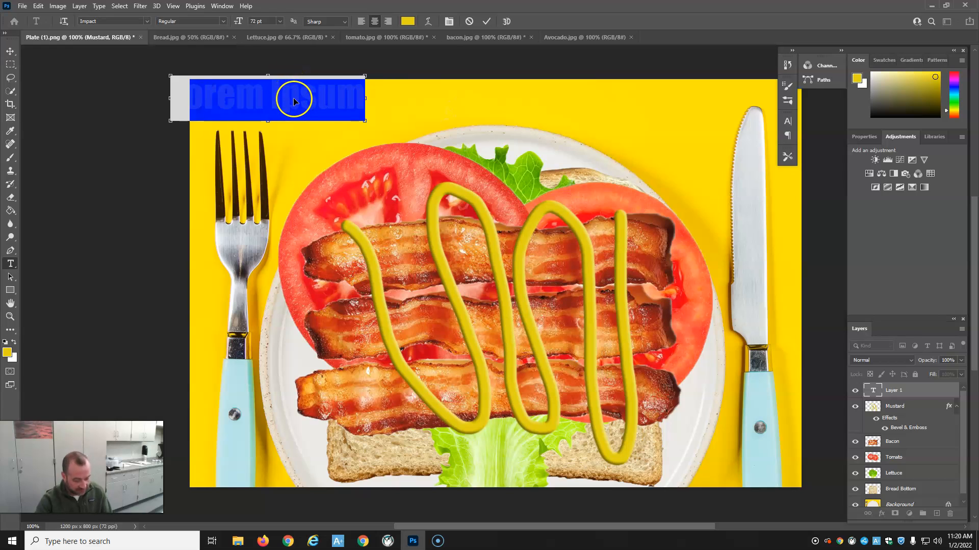
key("ctrl+t")
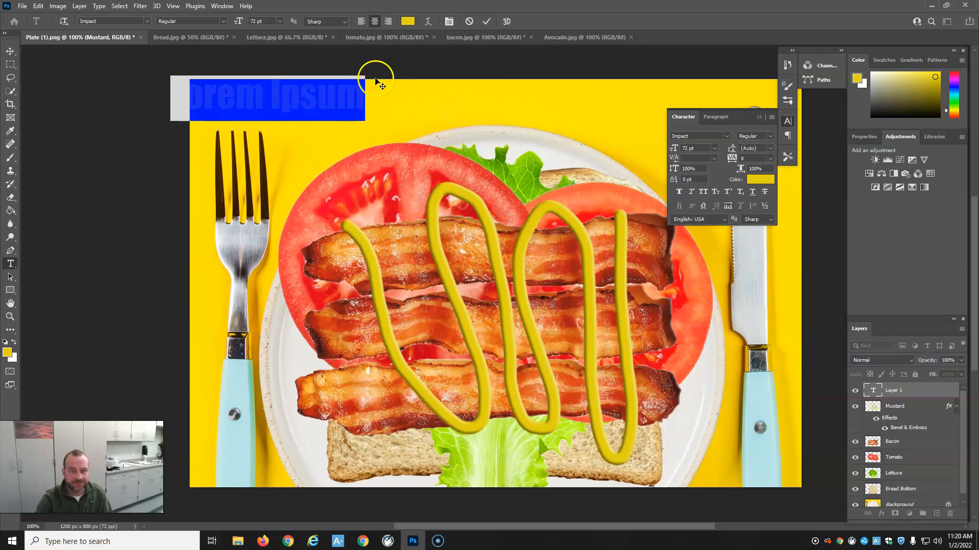
key("ctrl+t")
left_click_drag(359, 106, 168, 96)
left_click(339, 92)
left_click(360, 94)
left_click_drag(360, 93, 82, 96)
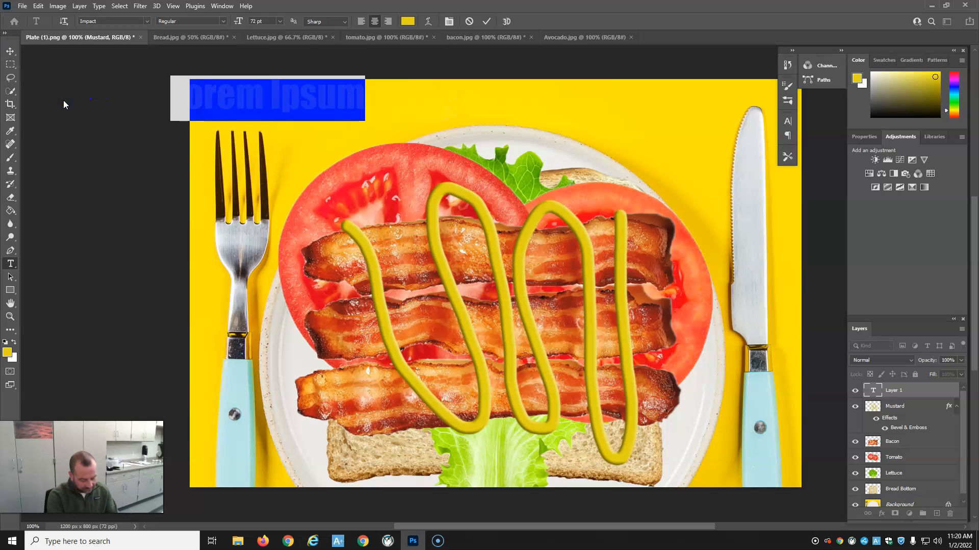
type("Sammy'''''''")
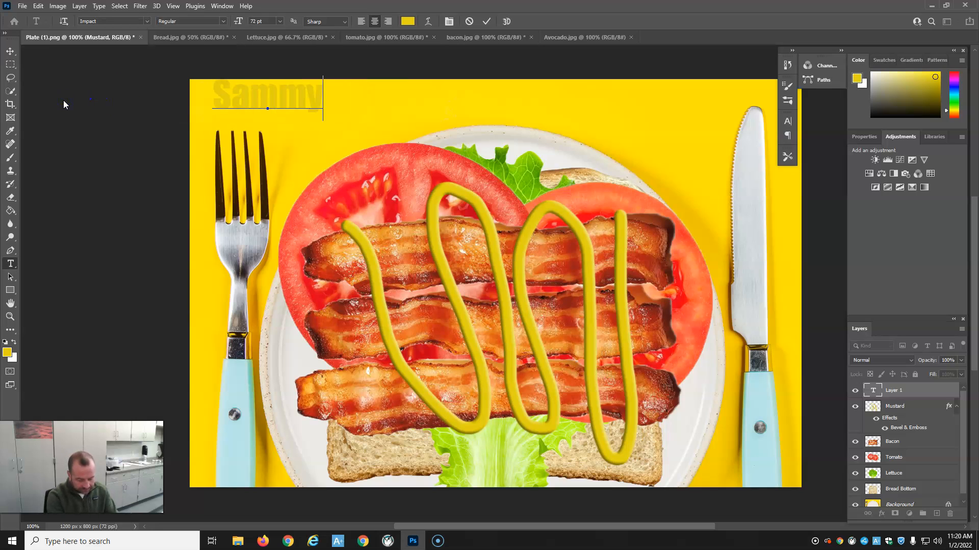
key("BackSpace")
key("BackSpace")
key("BackSpace")
key("BackSpace")
key("BackSpace")
key("BackSpace")
type("s")
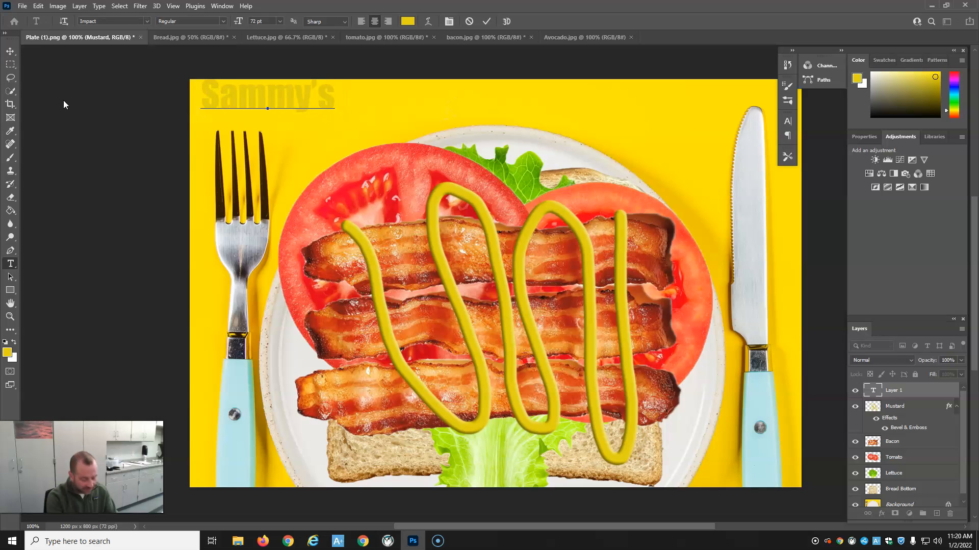
type(" Sand")
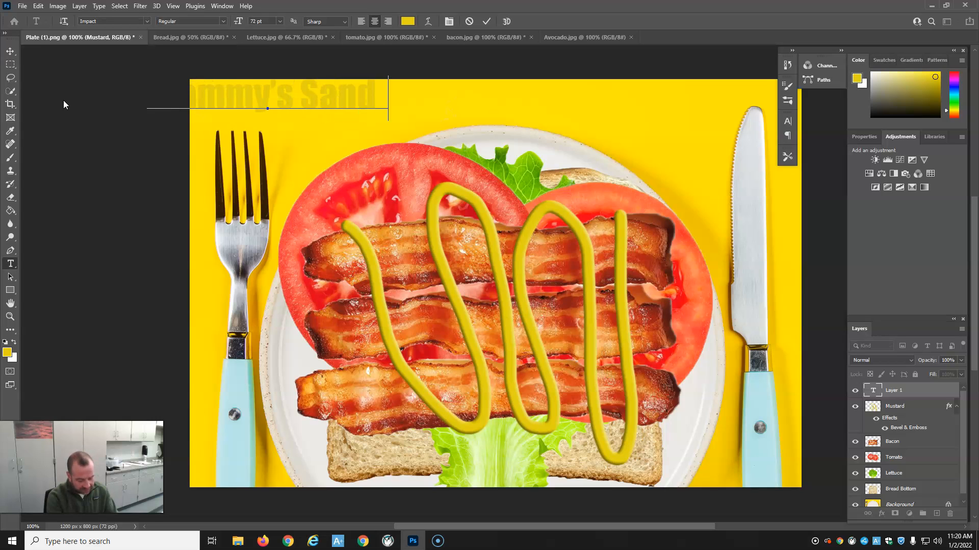
type("wich Shop")
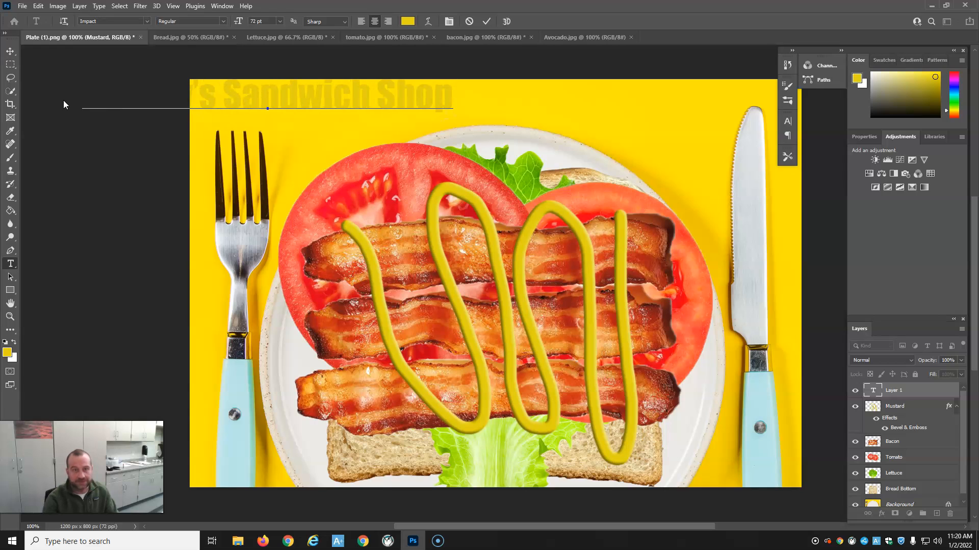
left_click(911, 390)
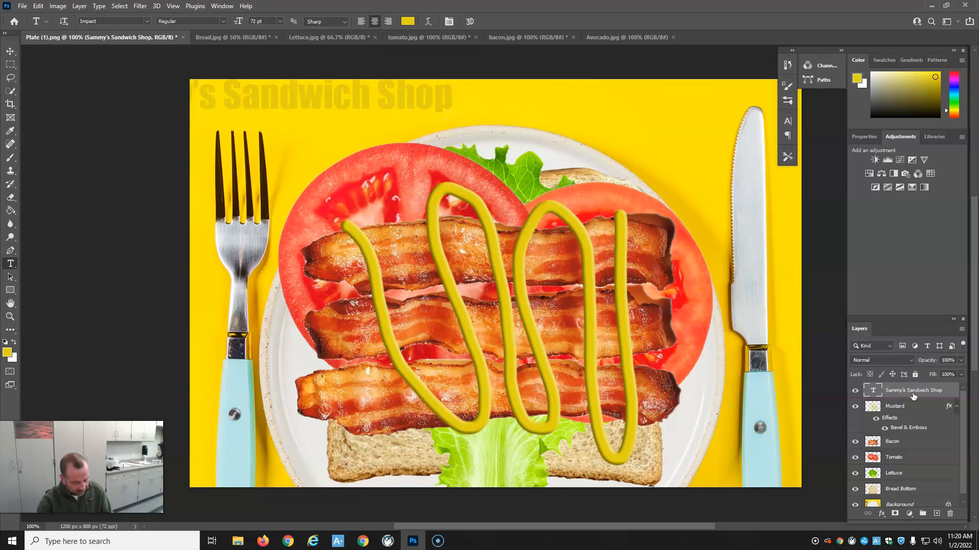
Scale the shop title to about 79% and position it fully inside the canvas, above the plate
key("ctrl+t")
left_click_drag(267, 76, 339, 102)
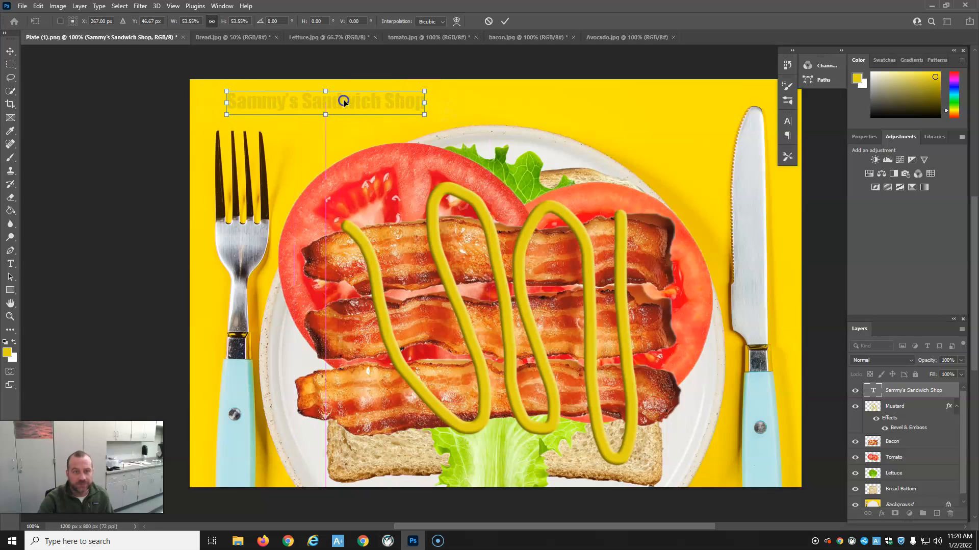
left_click_drag(425, 115, 448, 91)
left_click_drag(503, 119, 521, 120)
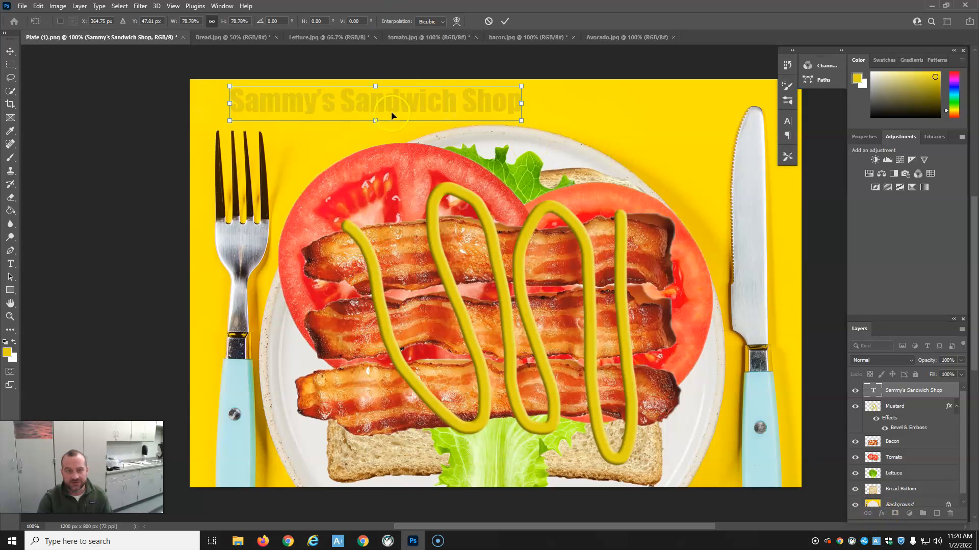
key("Return")
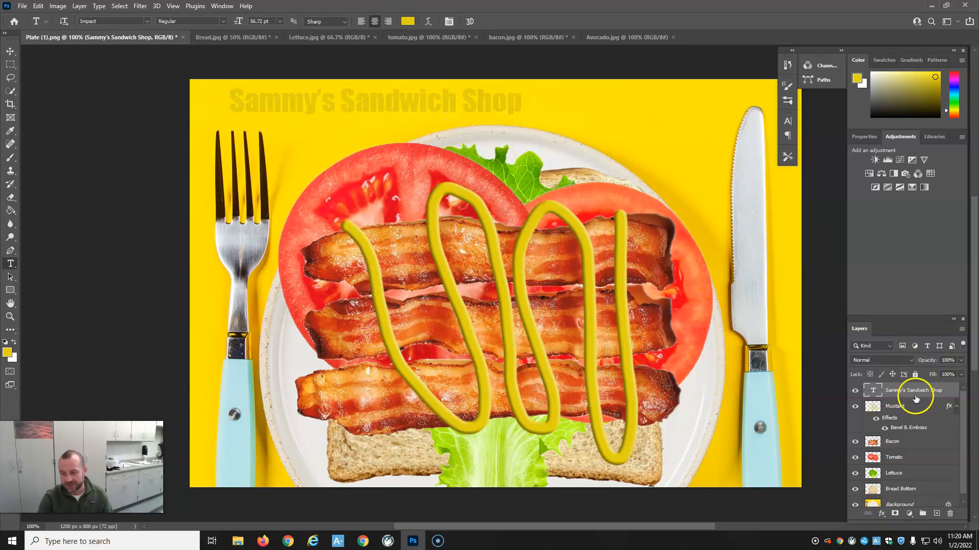
Apply Bevel & Emboss to the title with 365% depth, 9 px size and 0 px soften, plus a Drop Shadow
left_click(882, 513)
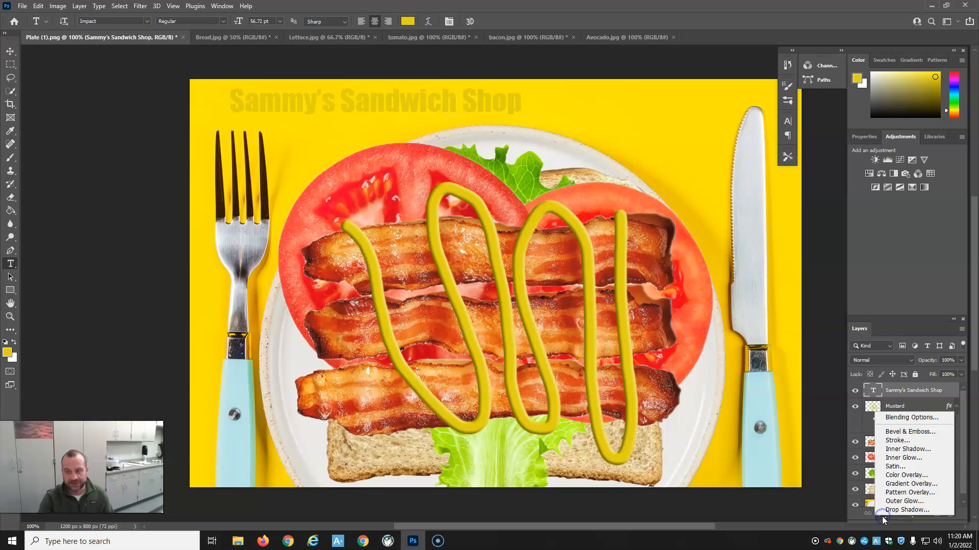
left_click(911, 431)
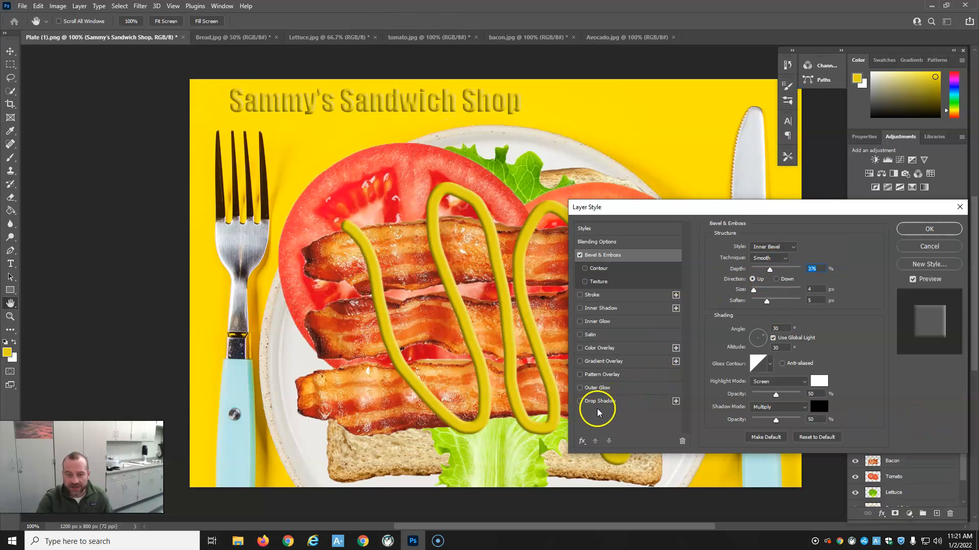
left_click(580, 401)
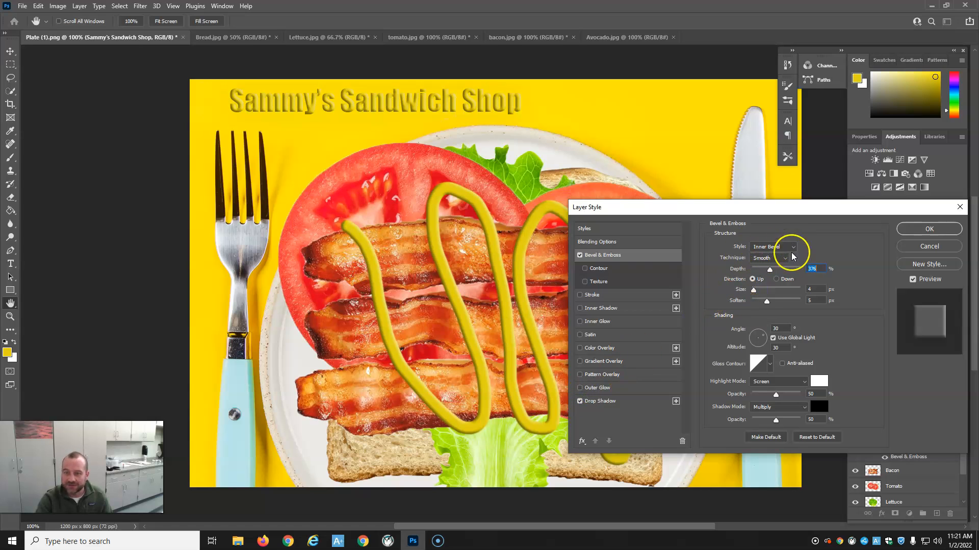
mouse_move(754, 289)
left_mouse_down()
mouse_move(771, 303)
mouse_move(753, 300)
left_mouse_up()
mouse_move(770, 268)
left_mouse_down()
mouse_move(783, 275)
mouse_move(770, 270)
left_mouse_up()
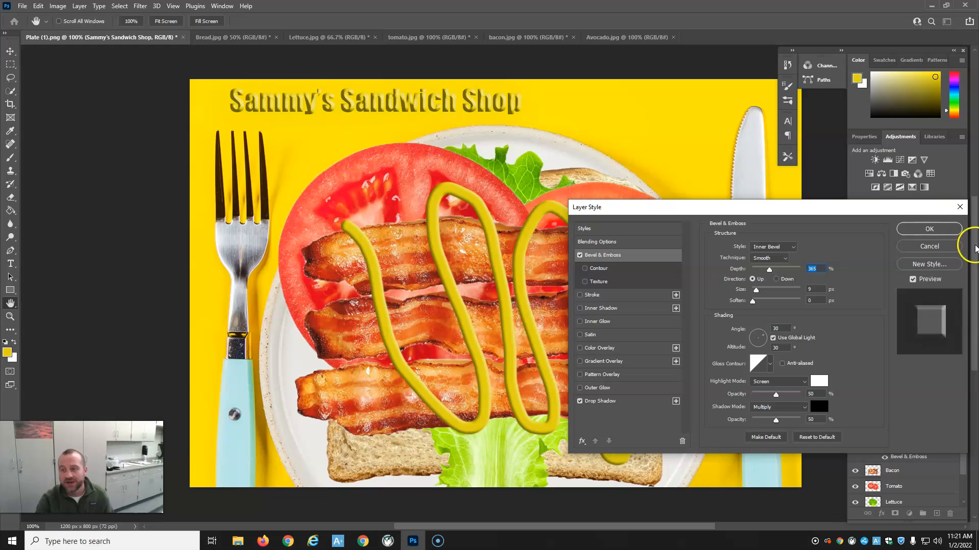
left_click(941, 230)
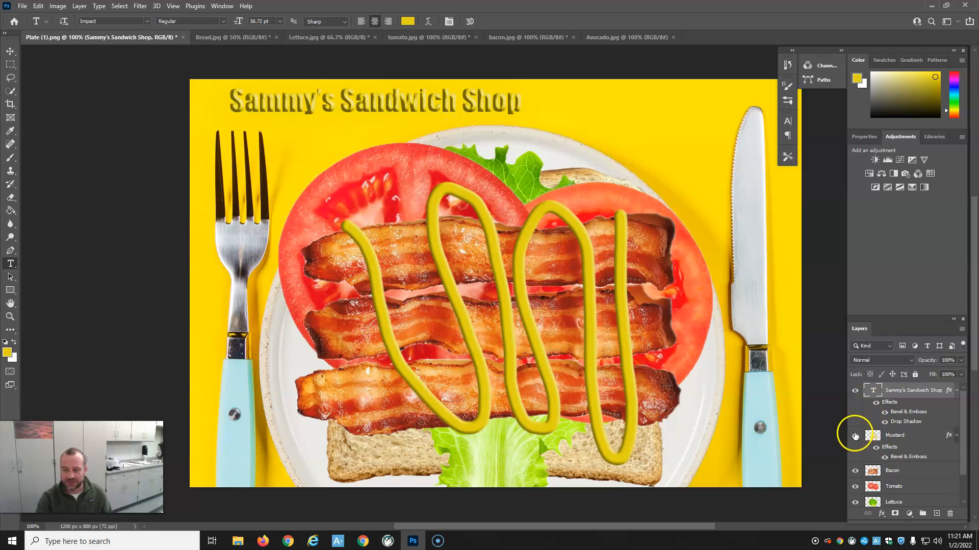
Hide the Mustard, Bacon, Tomato, Lettuce, Bread Bottom and Background layers one after another
left_click(855, 435)
left_click(856, 471)
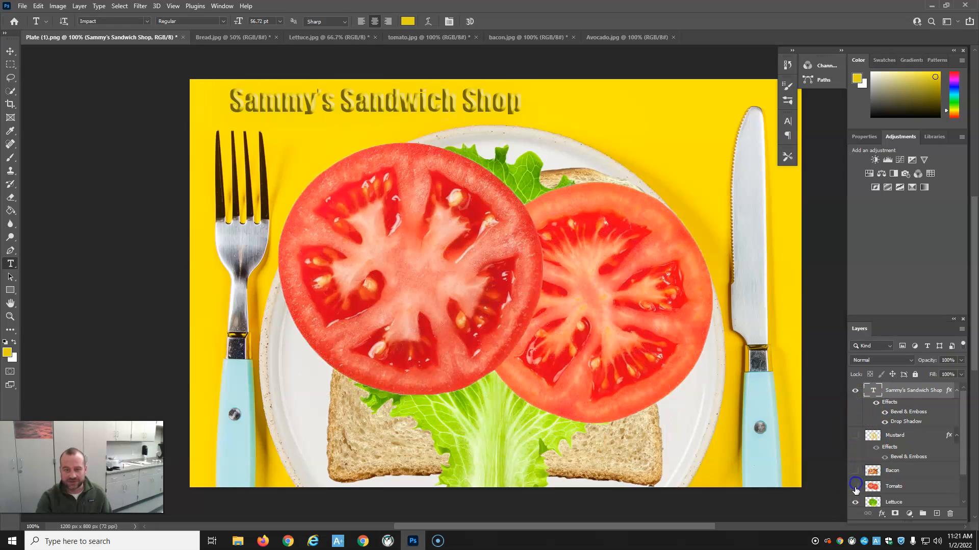
left_click(856, 485)
left_click(856, 501)
scroll(856, 500, "down", 1)
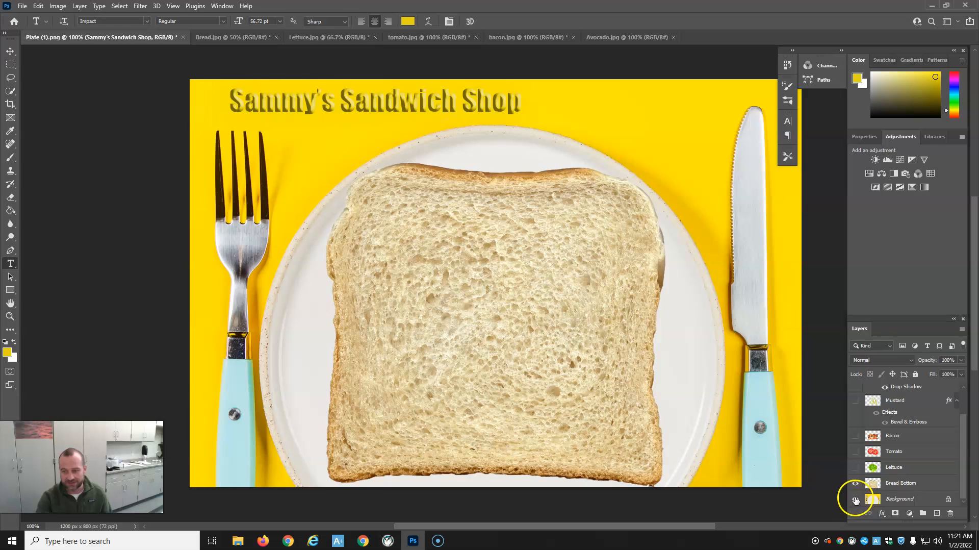
left_click(856, 483)
left_click(856, 498)
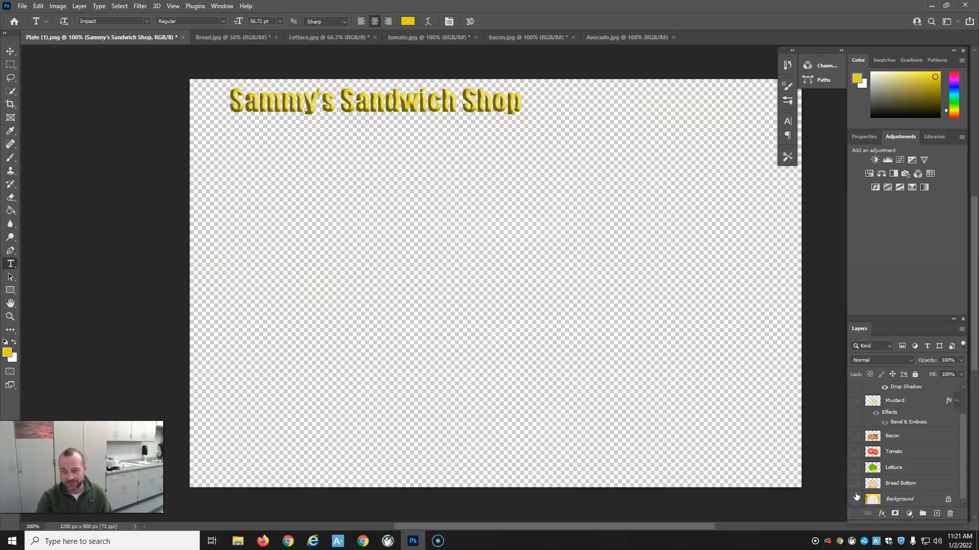
Show the hidden layers again one by one, from Background up to Mustard
left_click(856, 498)
left_click(856, 482)
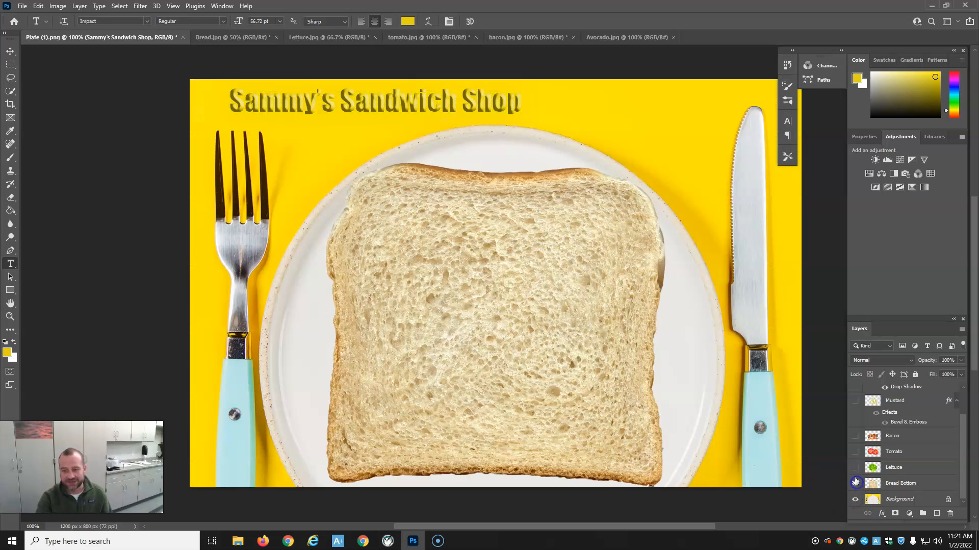
left_click(856, 467)
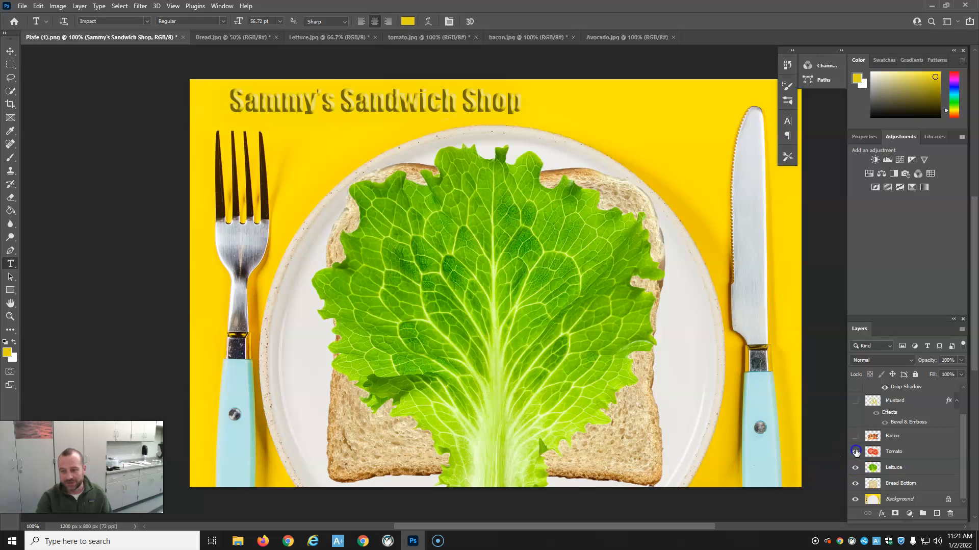
left_click(857, 452)
left_click(856, 435)
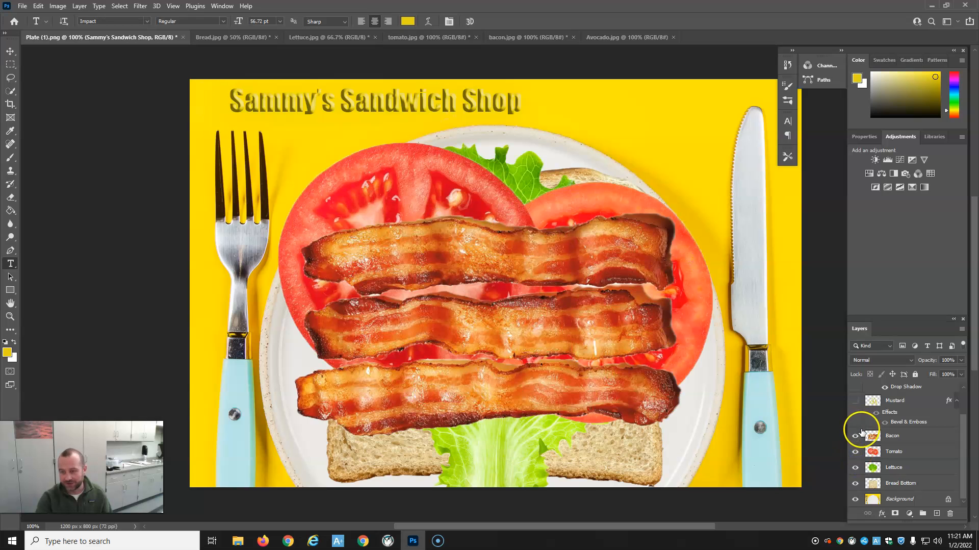
left_click(856, 400)
scroll(862, 415, "up", 2)
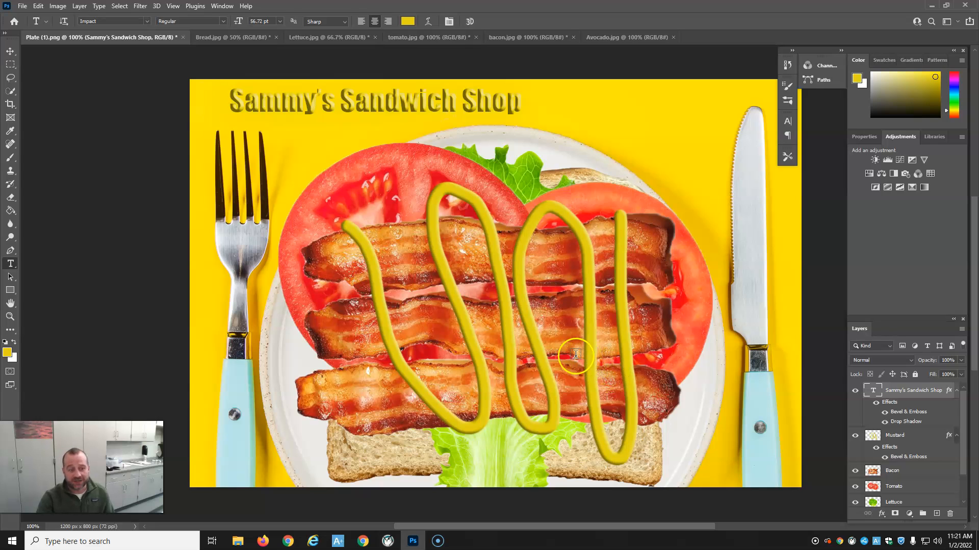
Save the document to the Desktop as Sammy's Sandwiches in Photoshop PSD format with Maximize Compatibility on
left_click(23, 5)
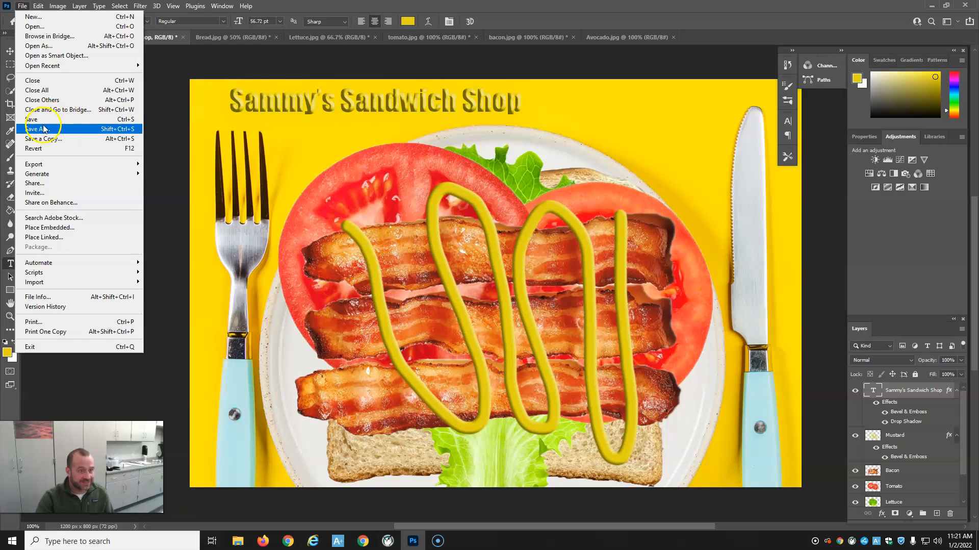
left_click(64, 128)
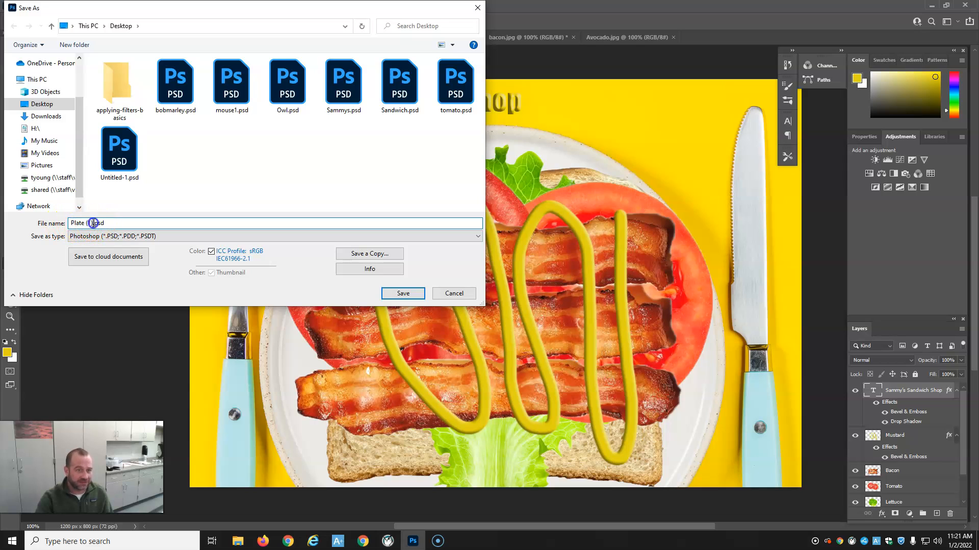
type("Sammy's Sandwiches")
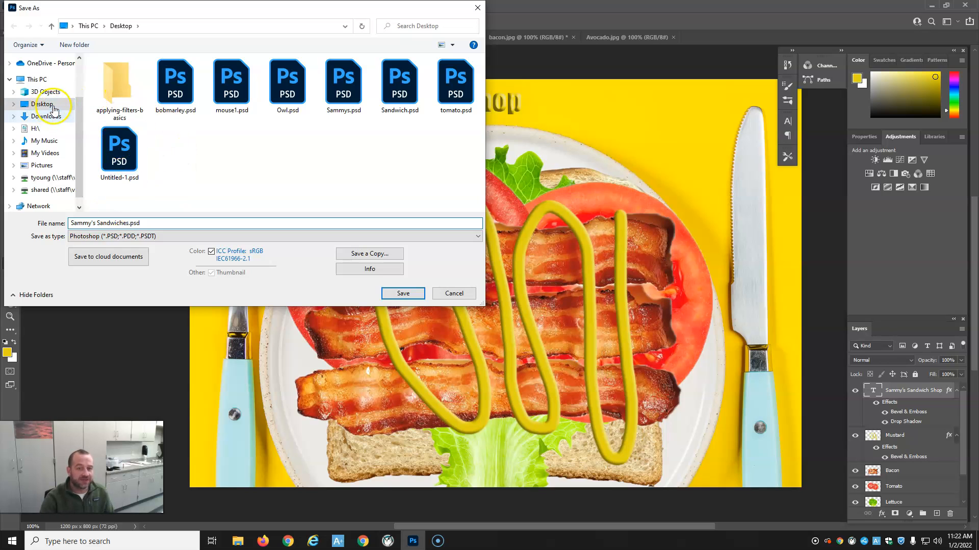
left_click(403, 293)
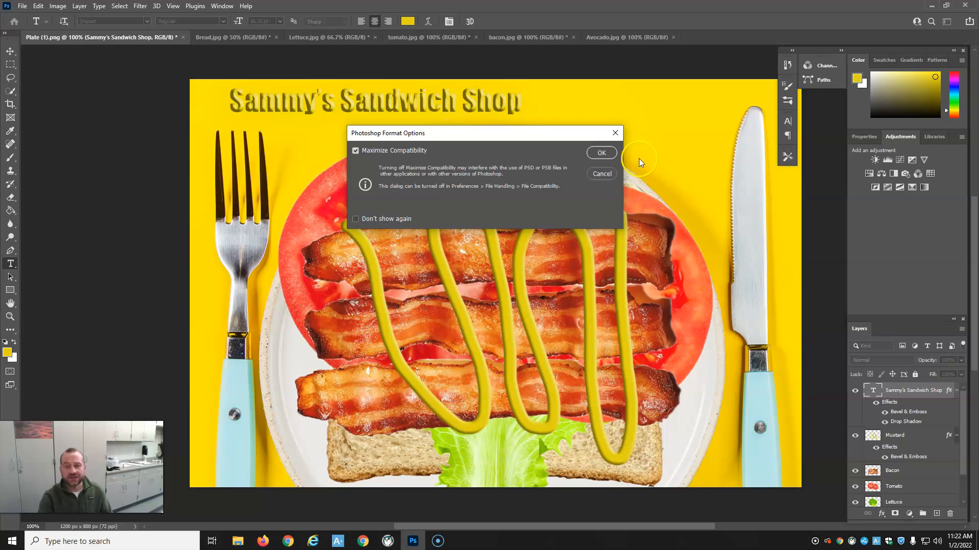
left_click(602, 152)
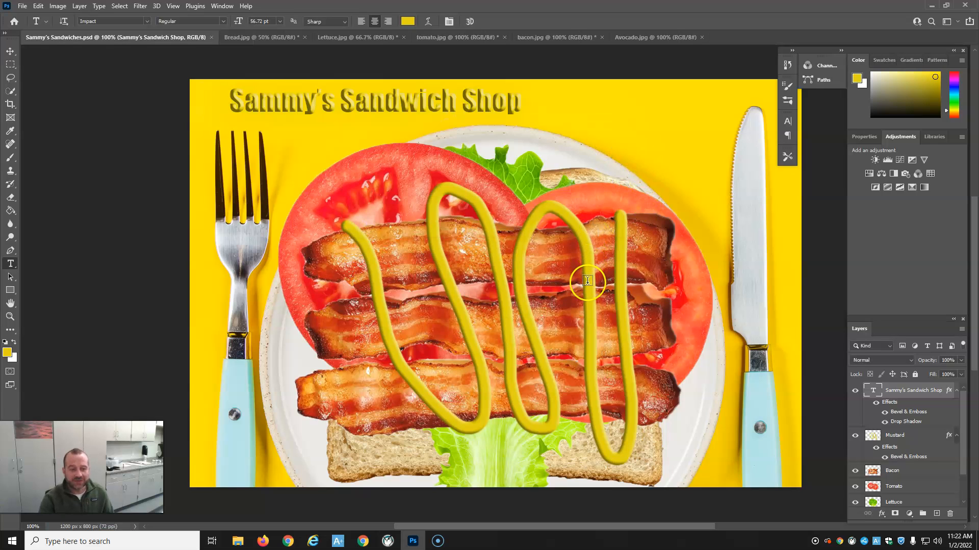